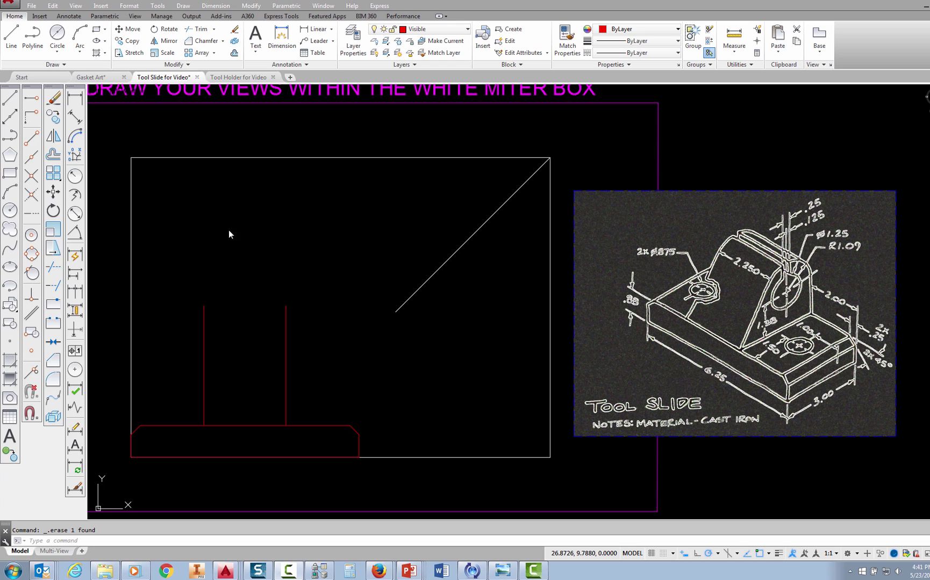
# - Draw a rectangle 3 wide and 0.88 high from the miter box's lower-right corner, extending left and up, for the side view's base
pyautogui.click(10, 174)
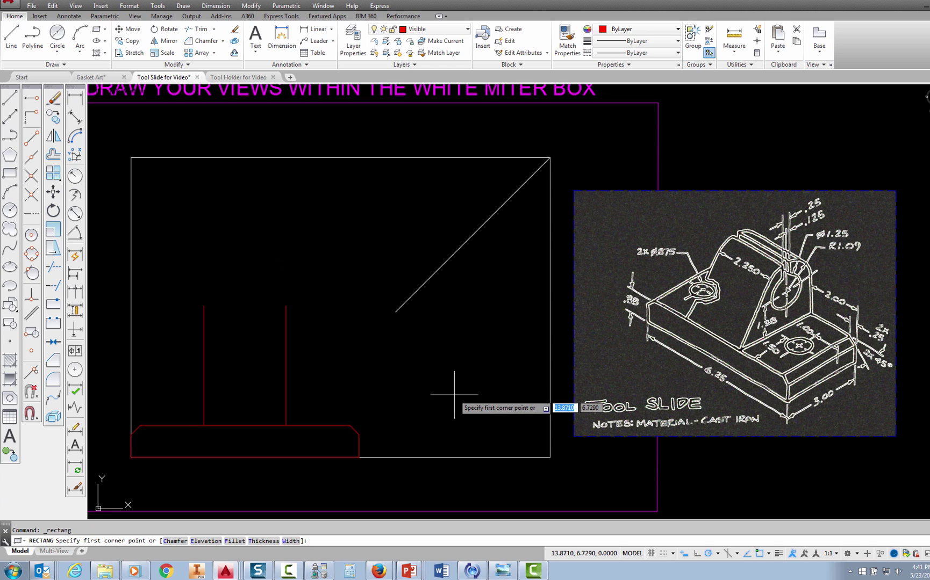
pyautogui.click(550, 458)
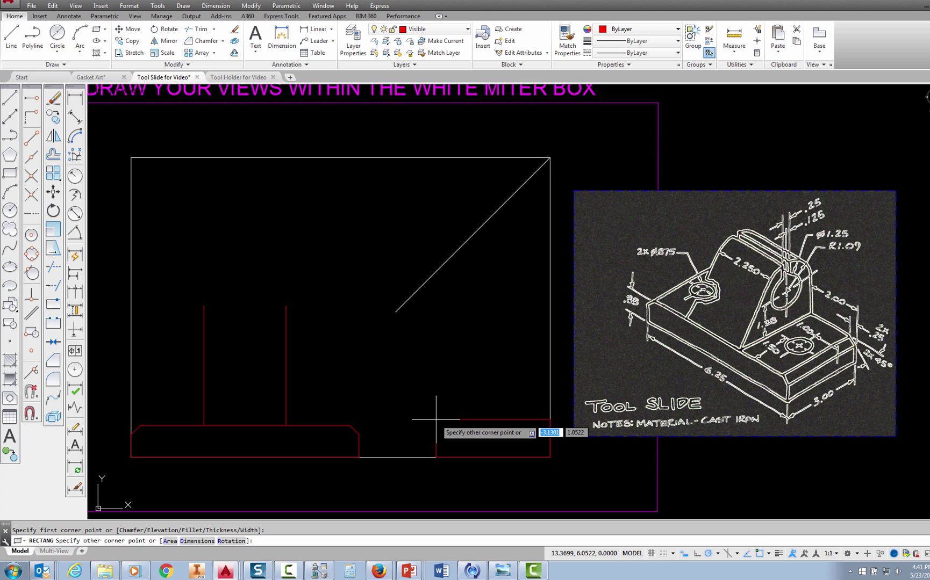
pyautogui.write('-3')
pyautogui.press('Tab')
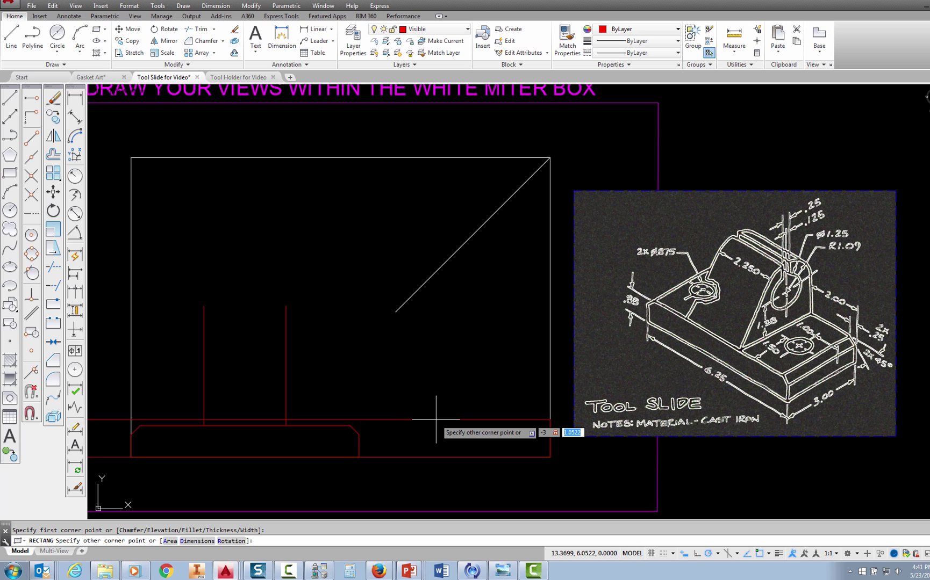
pyautogui.write('.88')
pyautogui.press('Return')
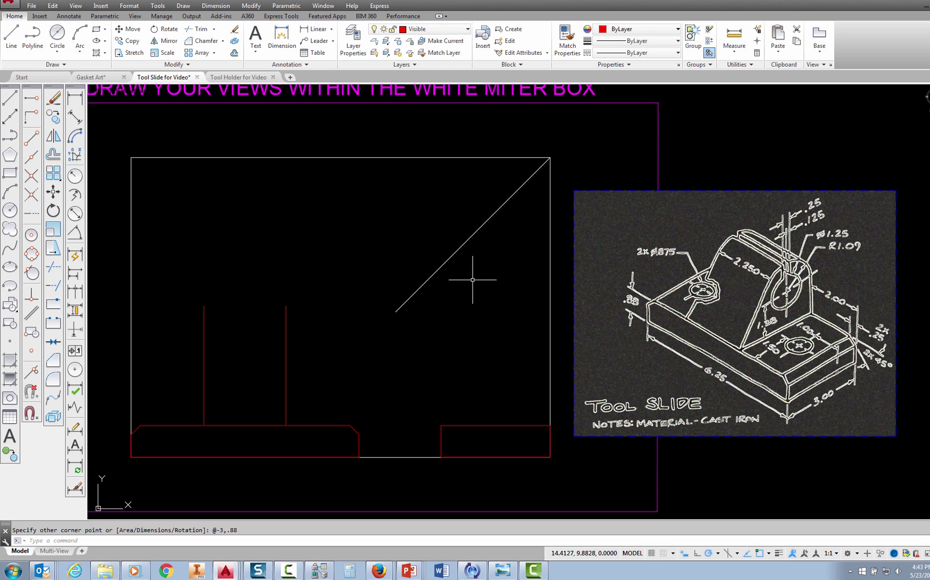
# - Draw a circle of radius 1.09 centred at an offset of -1.09,1.38 from the side-view rectangle's upper-right corner
pyautogui.click(57, 50)
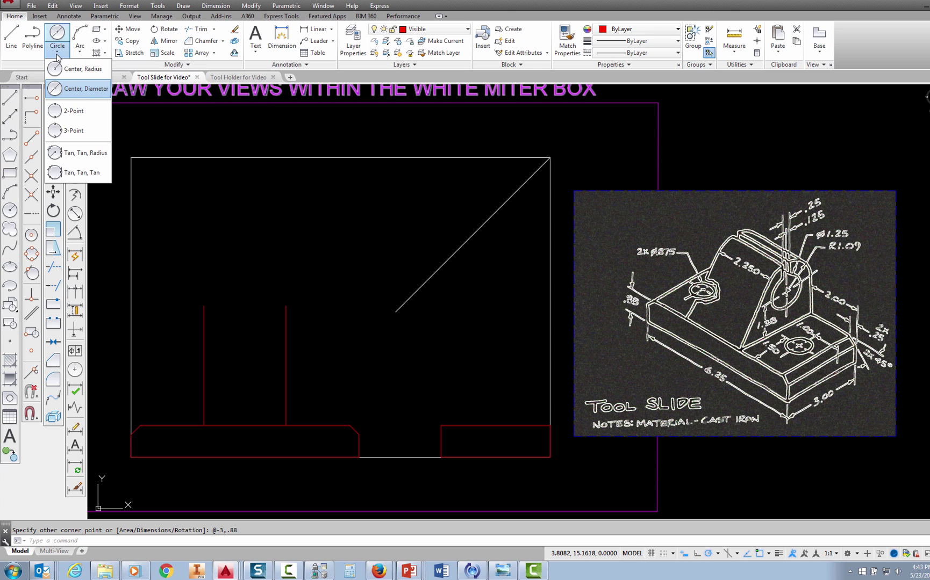
pyautogui.click(69, 69)
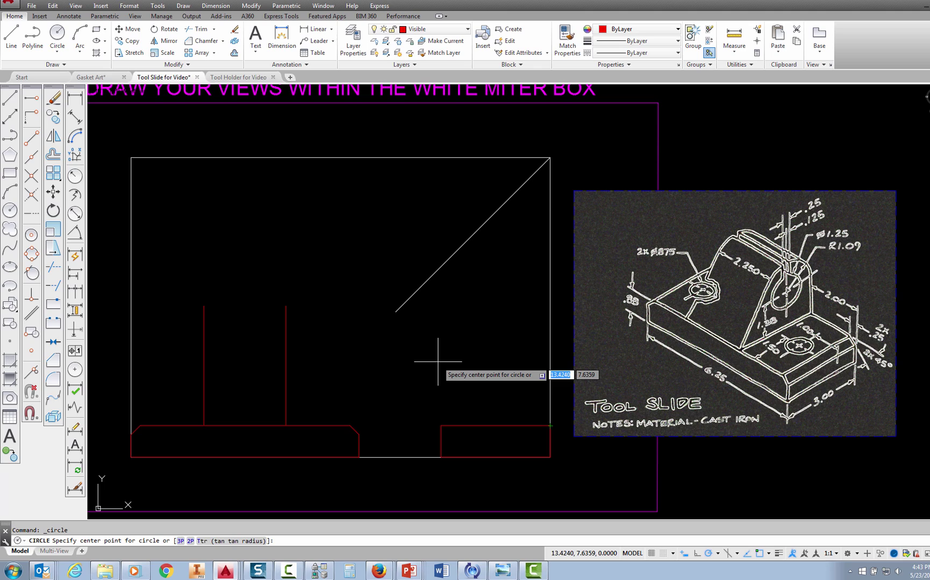
pyautogui.write('from')
pyautogui.press('Return')
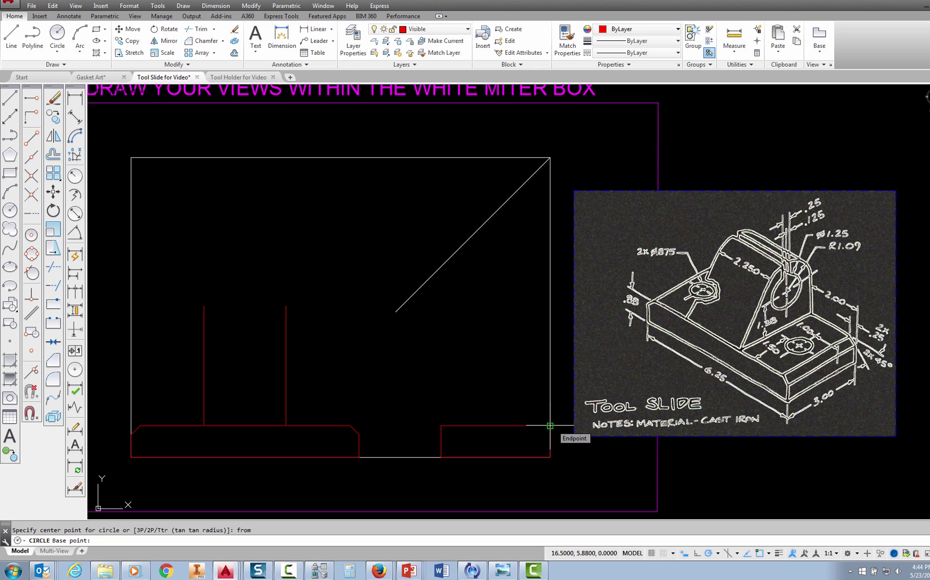
pyautogui.click(550, 426)
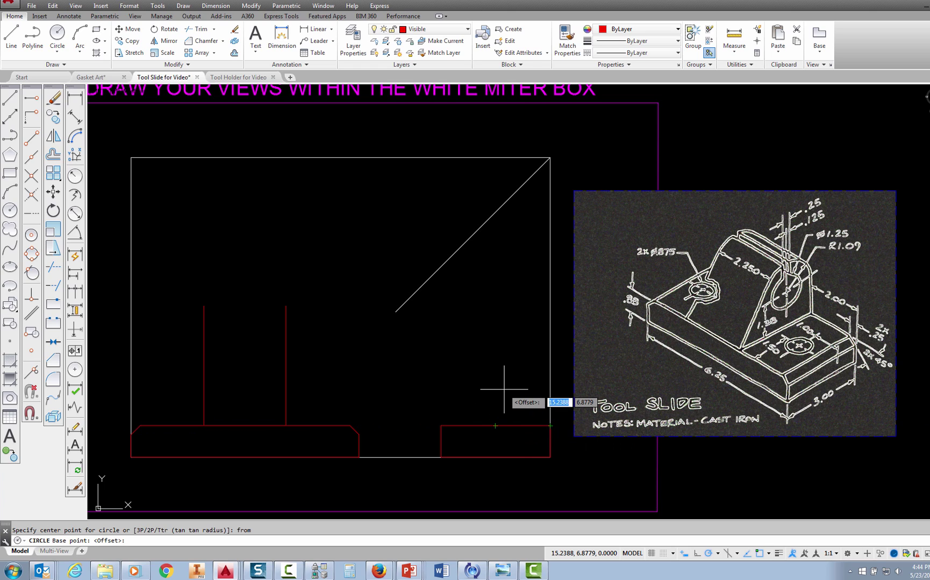
pyautogui.press('F8')
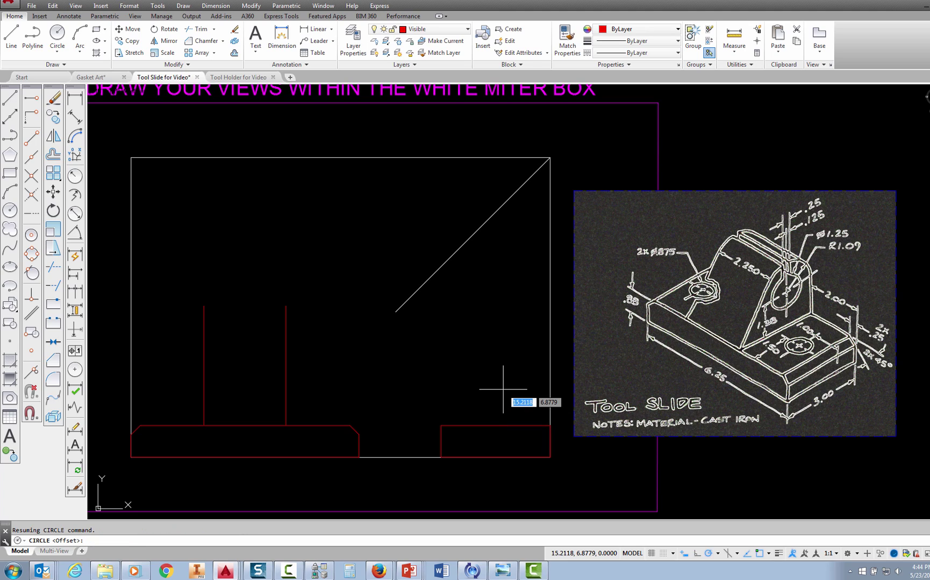
pyautogui.write('@')
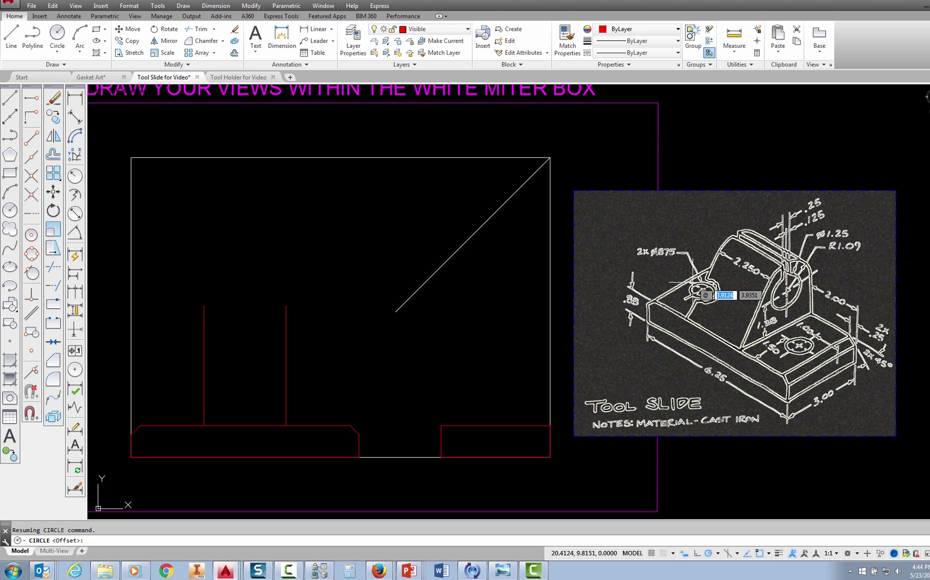
pyautogui.write('-1.09')
pyautogui.press('Tab')
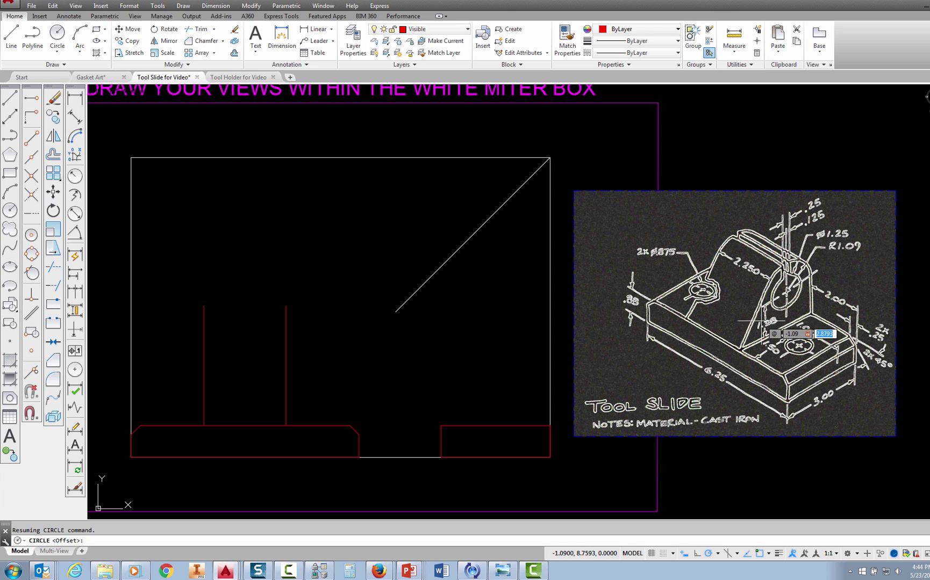
pyautogui.write('1')
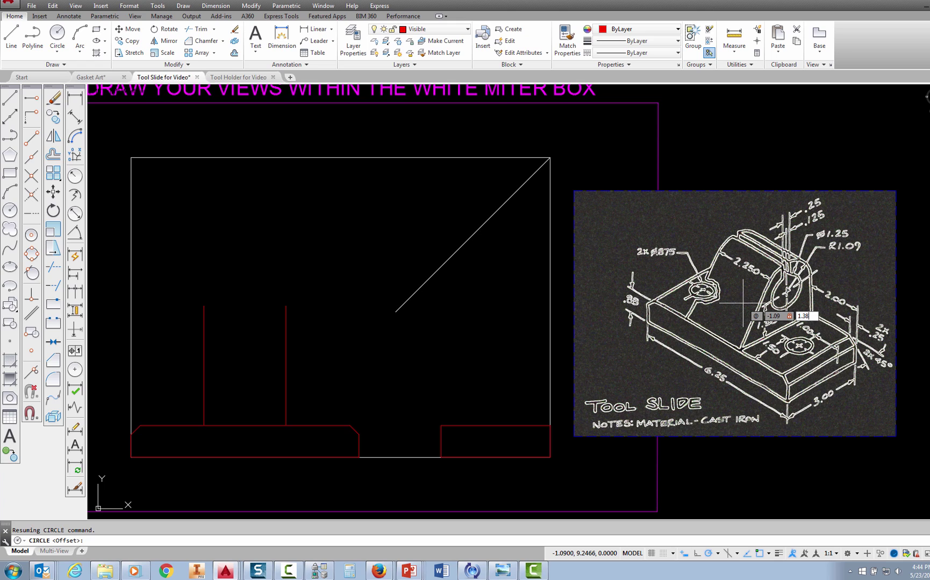
pyautogui.write('.38')
pyautogui.press('Return')
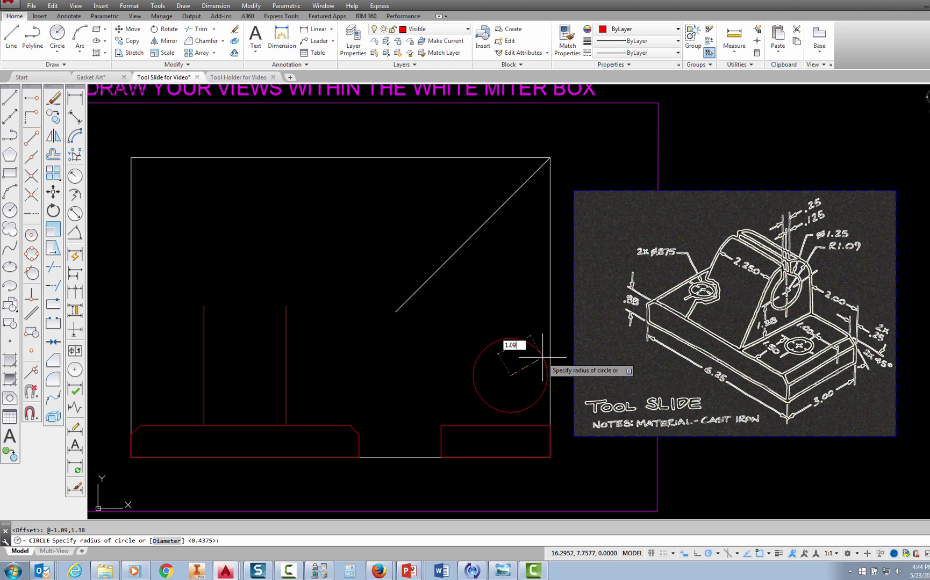
pyautogui.press('Return')
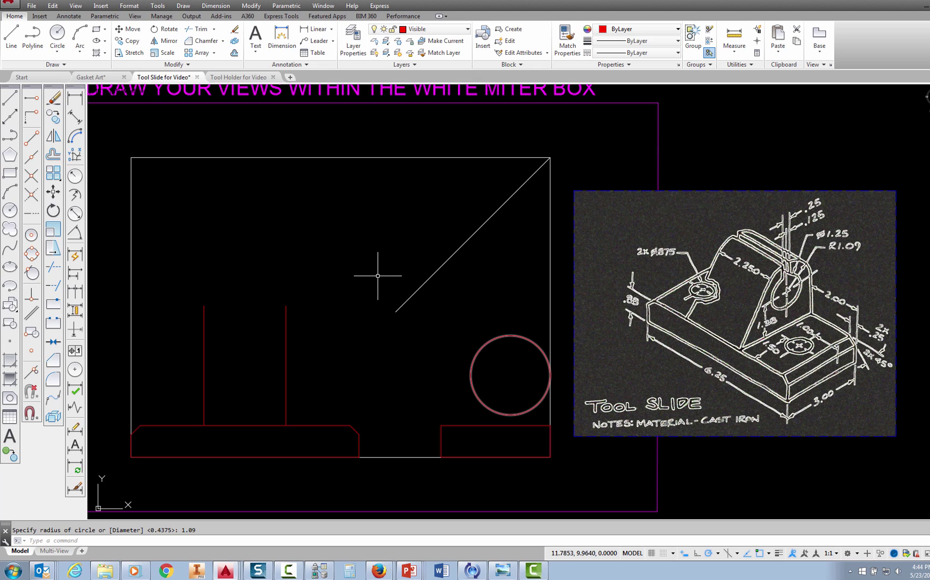
# - Draw a slanted line from the side-view rectangle's upper-left corner tangent to the left side of the circle
pyautogui.click(8, 39)
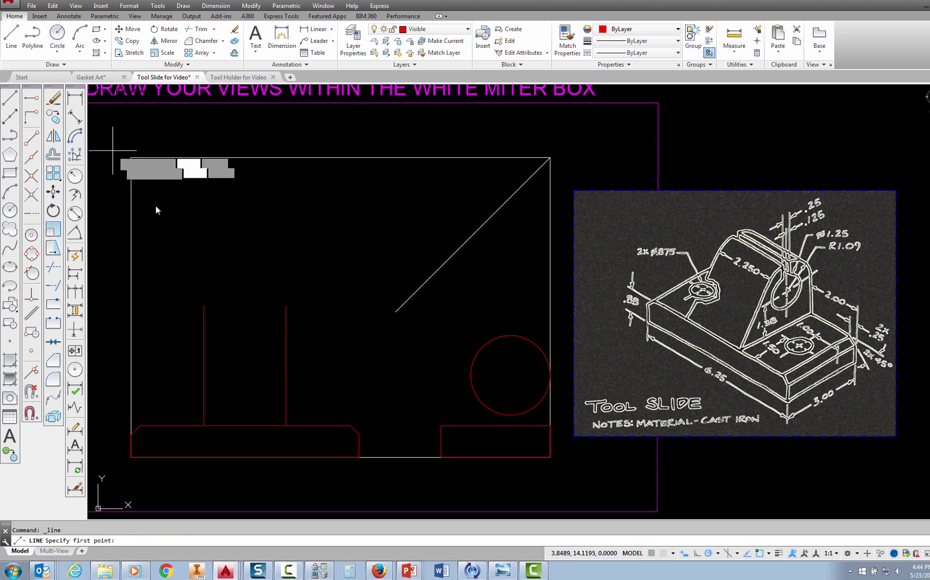
pyautogui.click(441, 426)
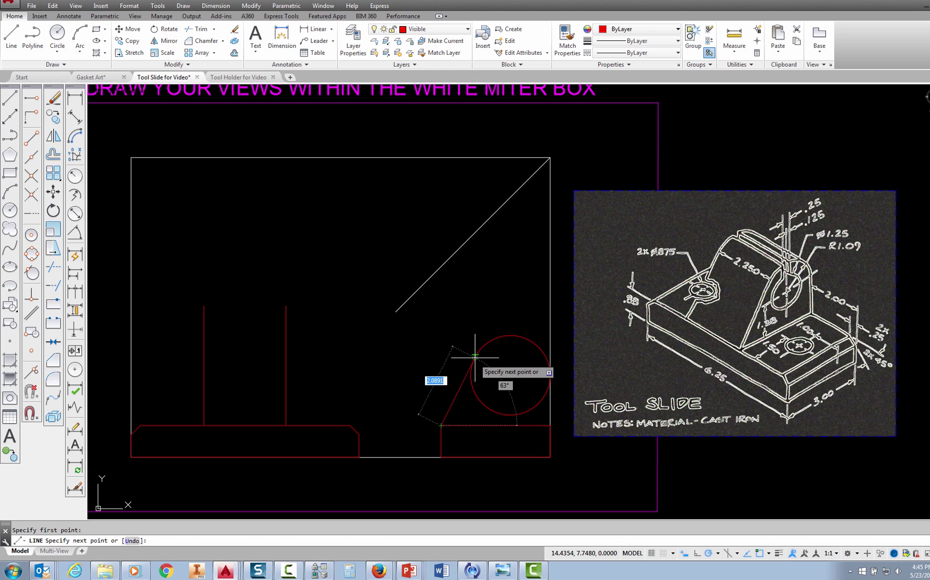
pyautogui.click(475, 356)
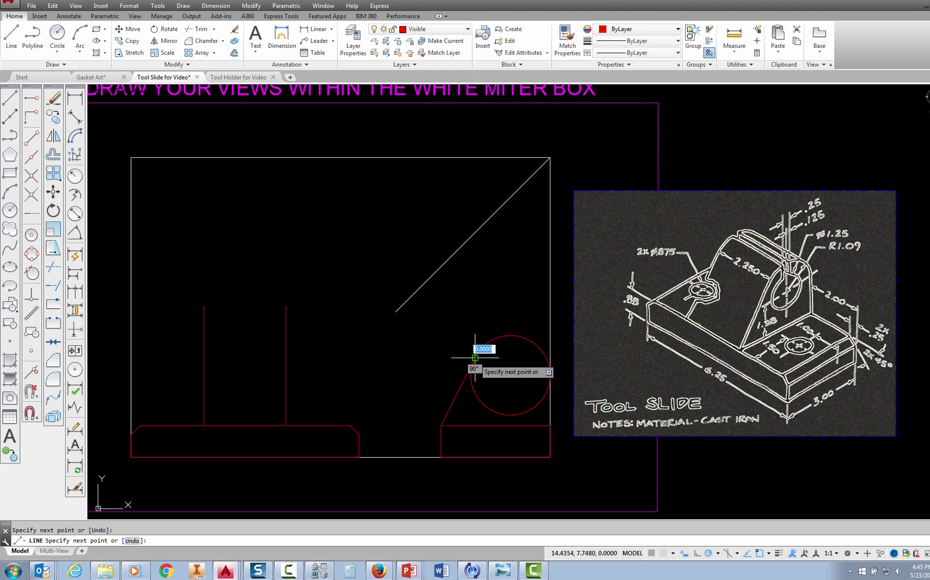
pyautogui.press('Escape')
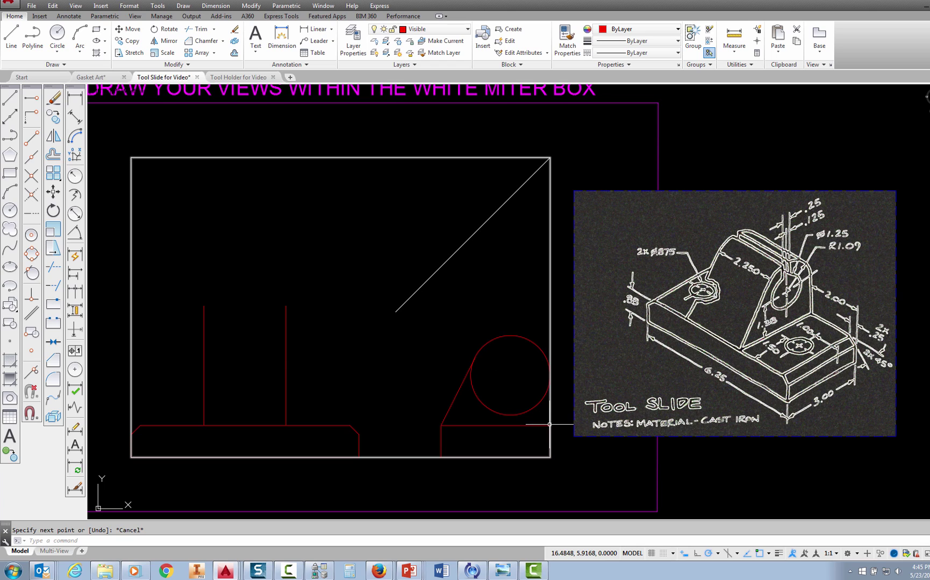
# - Draw a vertical line from the circle's right quadrant to the rectangle's upper-right corner, and trim away the circle's lower arc inside the profile
pyautogui.click(10, 37)
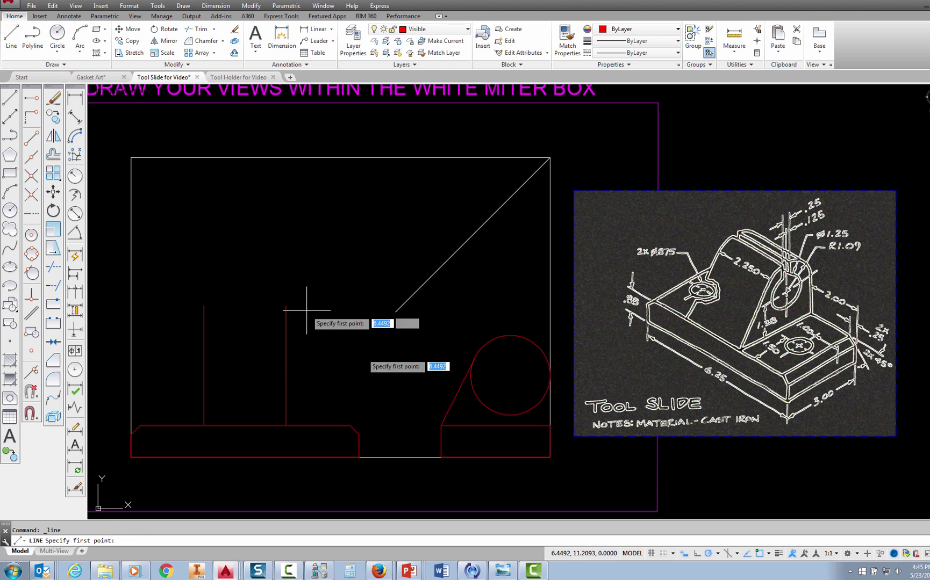
pyautogui.click(550, 376)
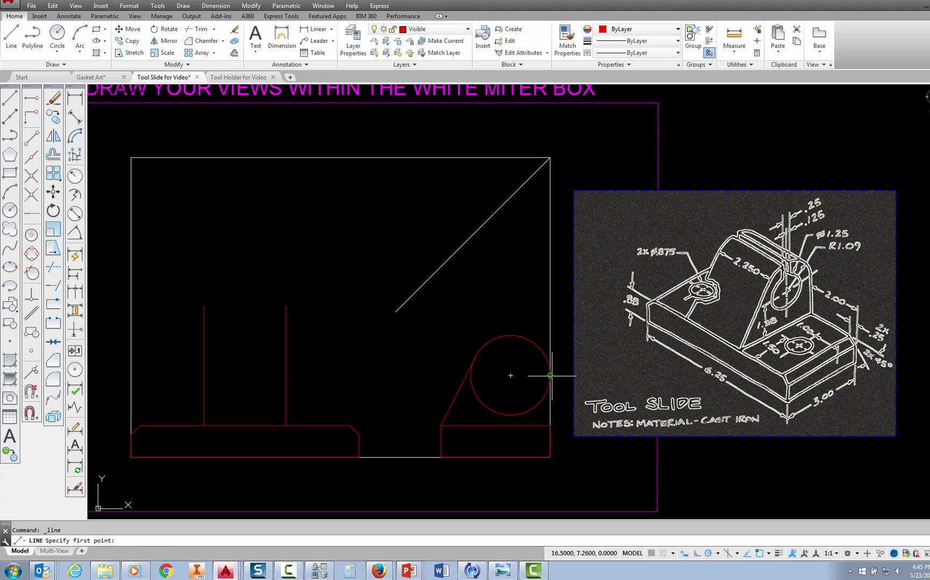
pyautogui.click(550, 426)
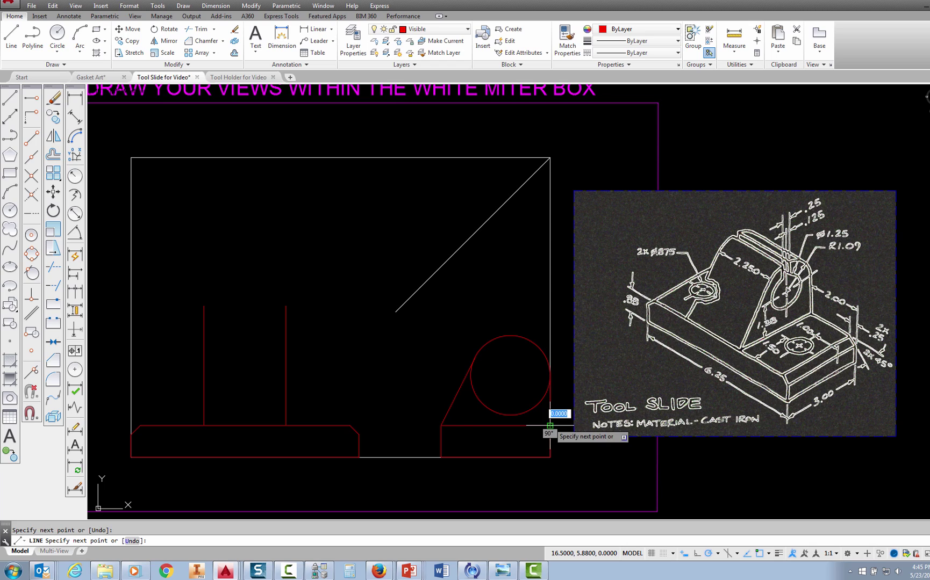
pyautogui.press('Escape')
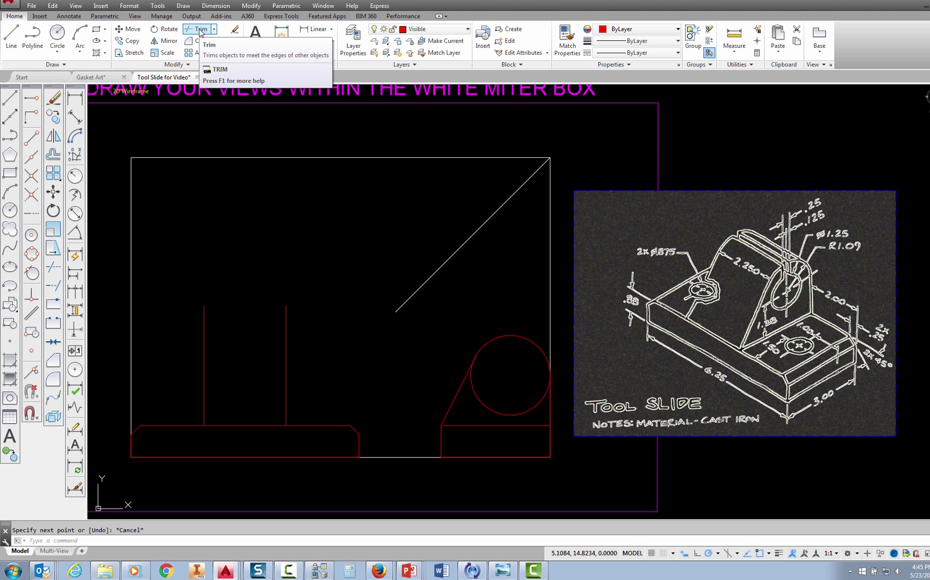
pyautogui.click(201, 30)
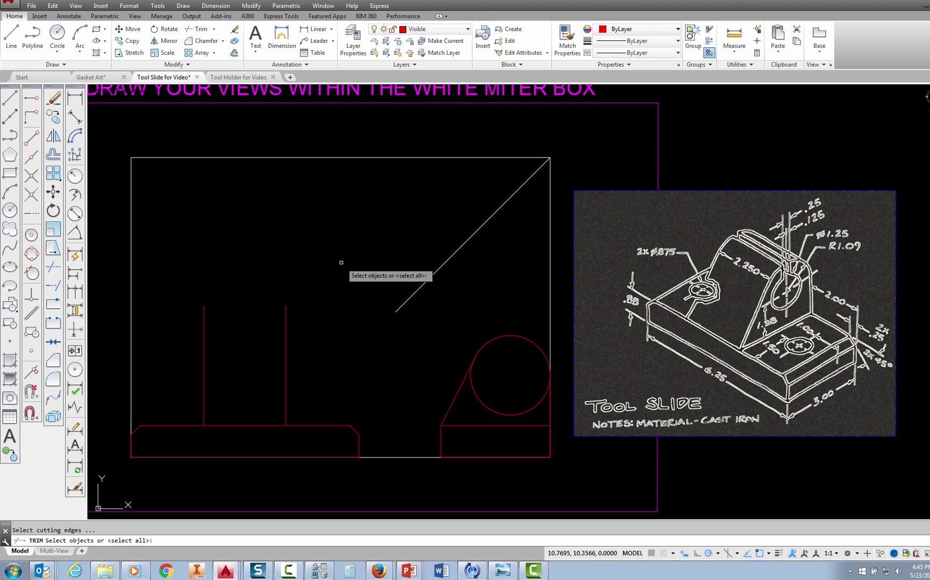
pyautogui.press('Return')
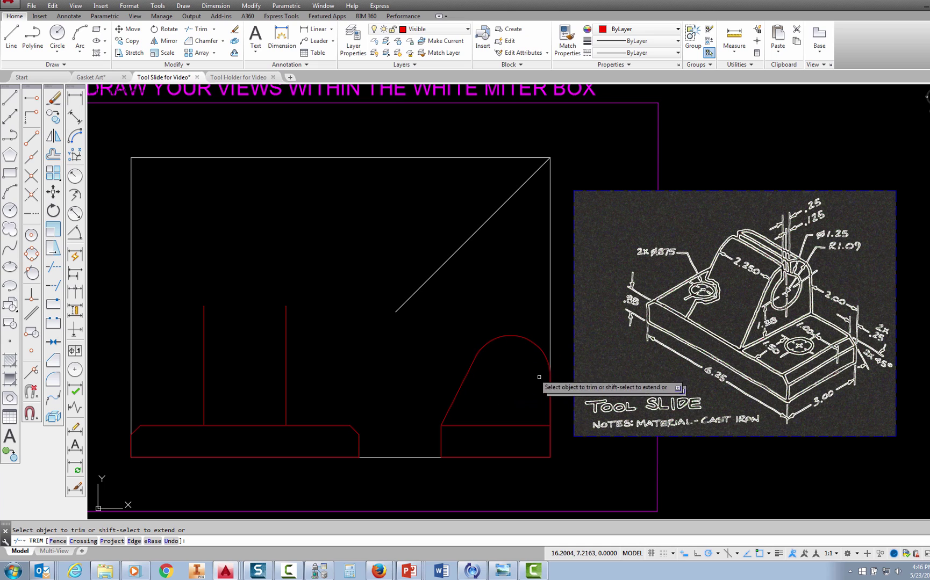
# - Draw a 1.25 diameter circle concentric with the rounded top arc of the side view
pyautogui.click(57, 54)
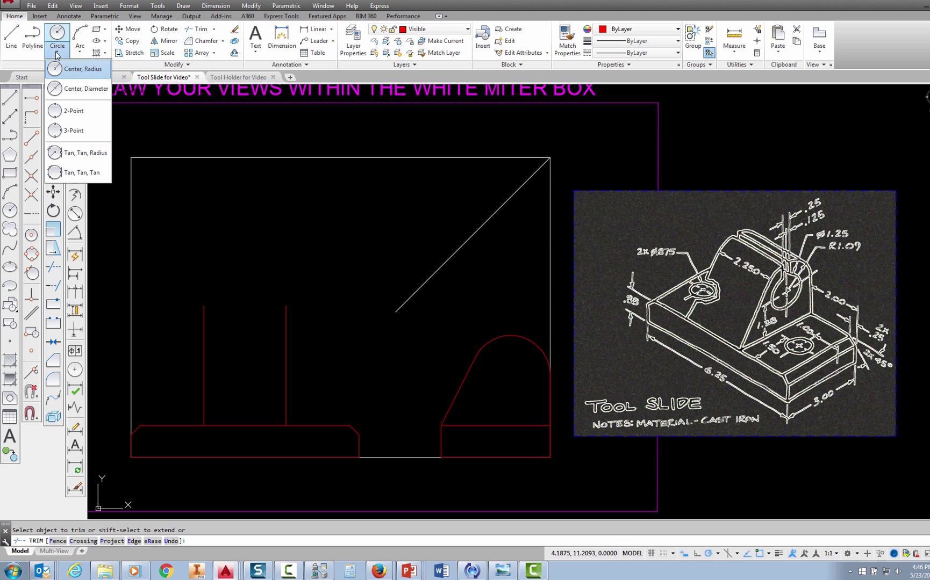
pyautogui.click(74, 89)
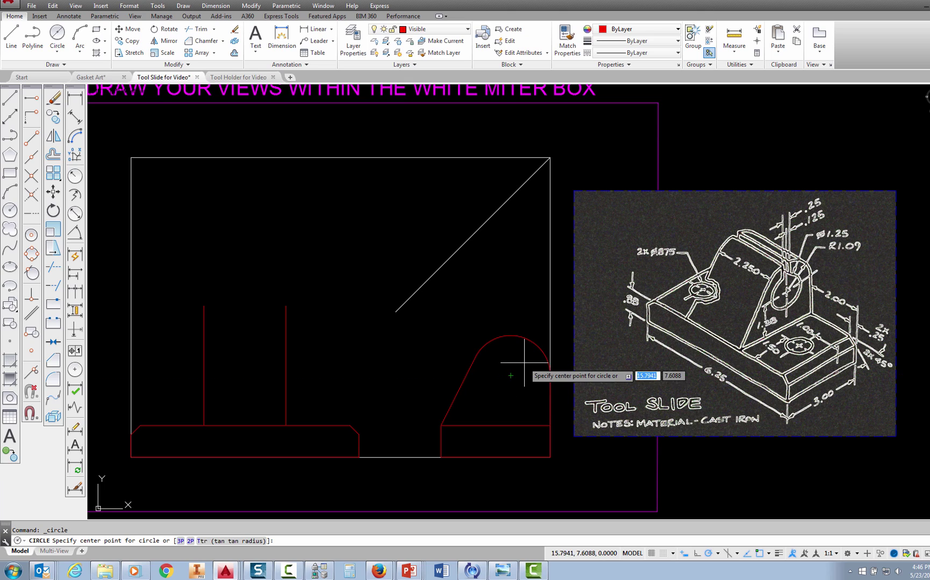
pyautogui.click(510, 375)
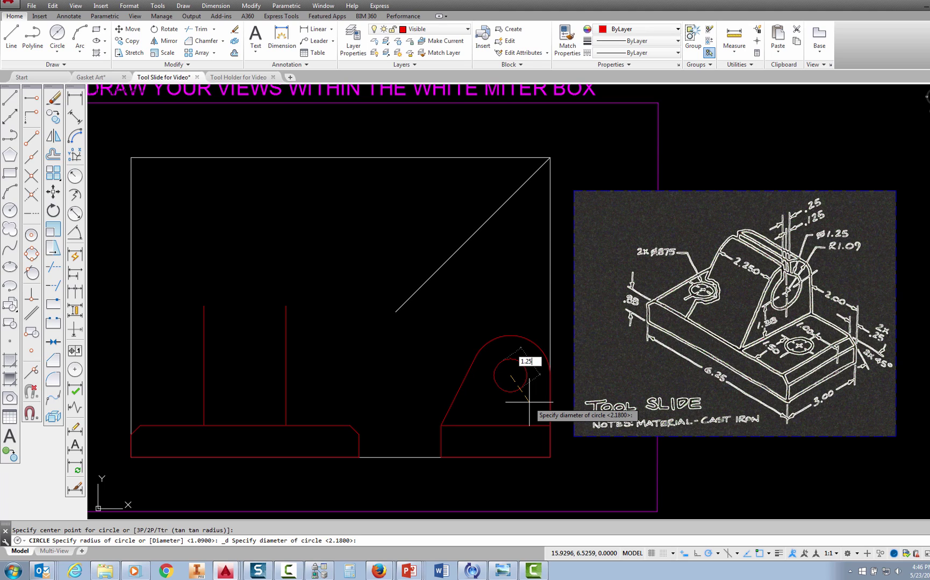
pyautogui.press('Return')
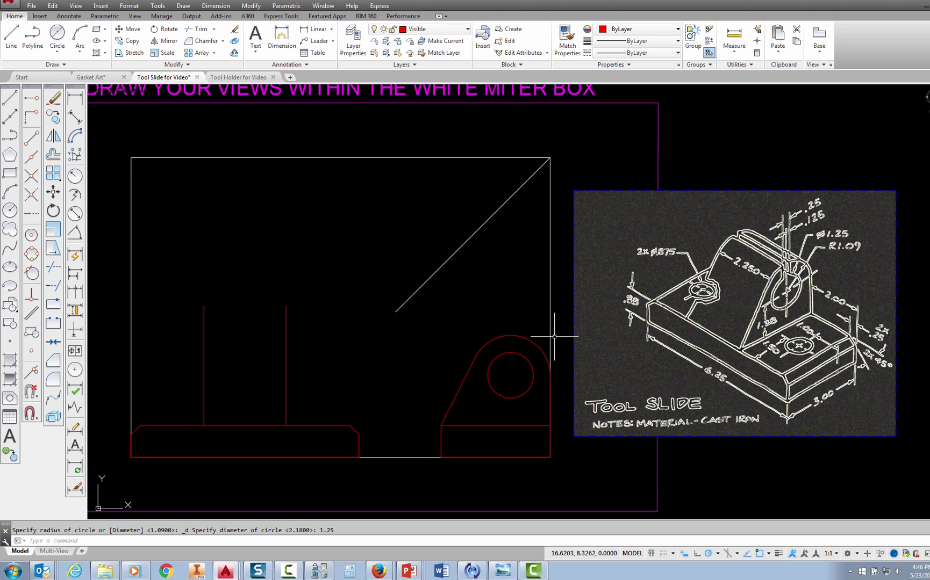
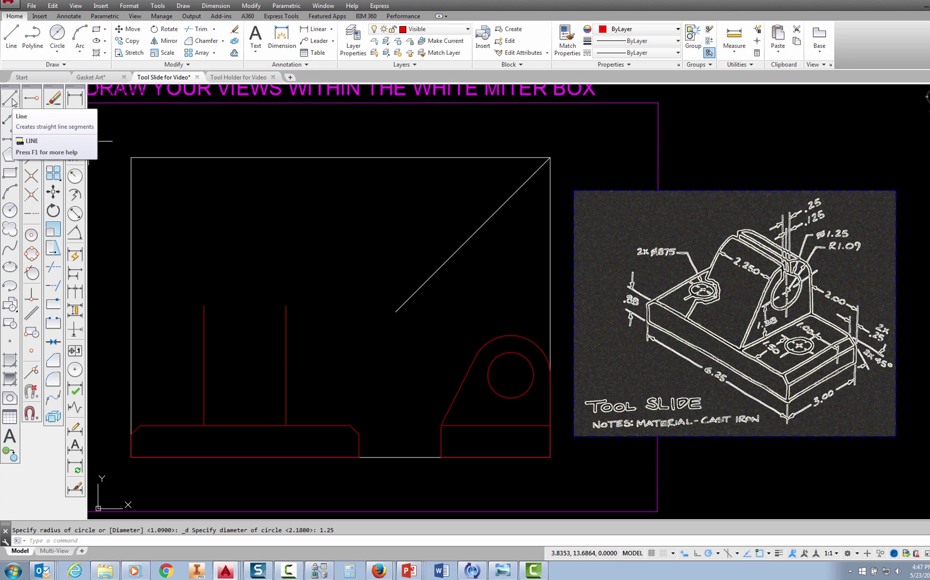
# - Draw a vertical line from the centre of the 1.25 diameter hole straight up past the rounded top arc
pyautogui.click(11, 100)
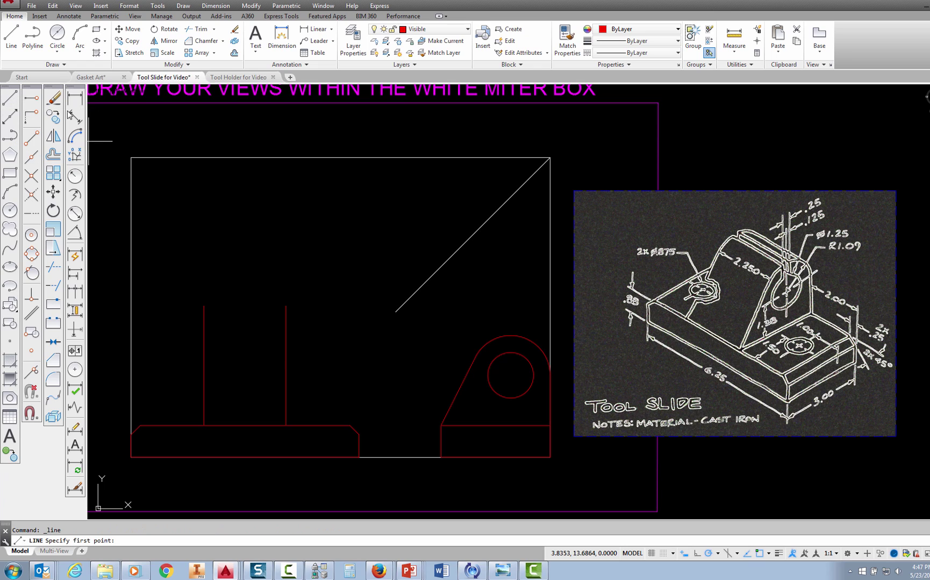
pyautogui.click(511, 376)
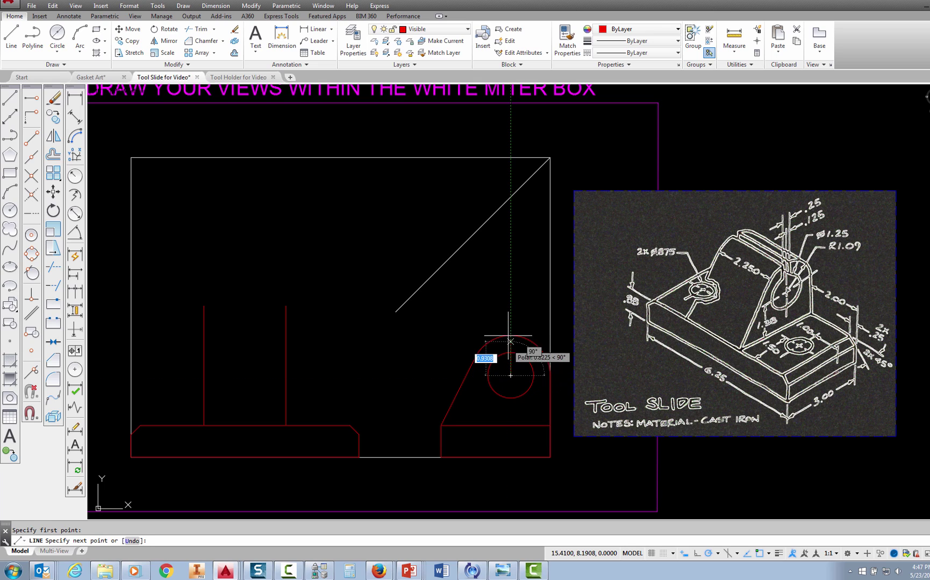
pyautogui.click(511, 305)
pyautogui.press('Escape')
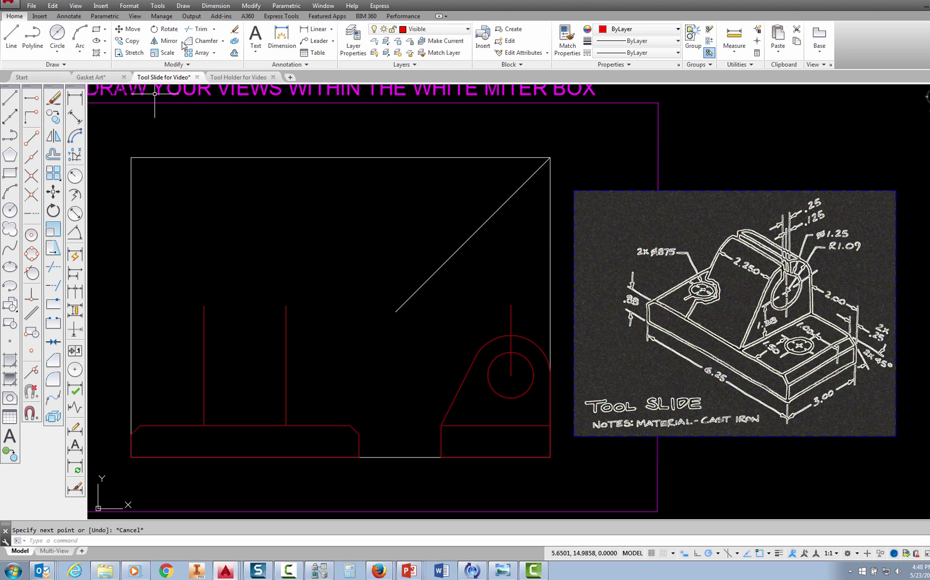
# - Offset the vertical line through the side-view hole's centre by .125 to both sides
pyautogui.click(235, 53)
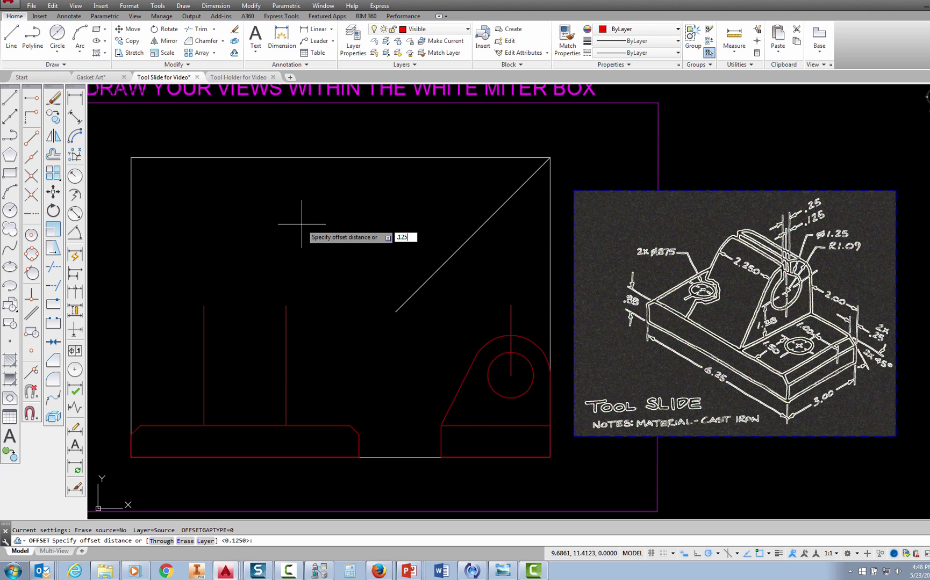
pyautogui.press('Return')
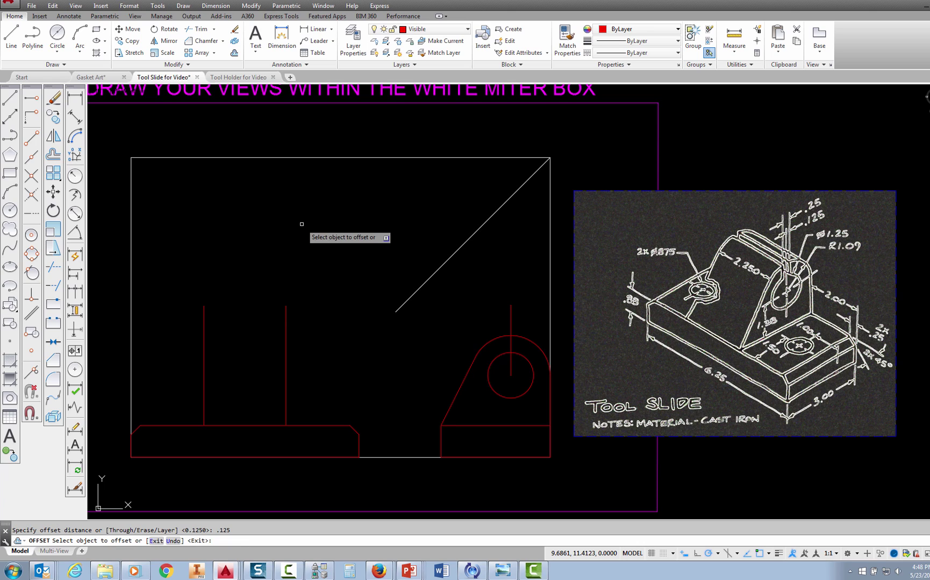
pyautogui.click(511, 318)
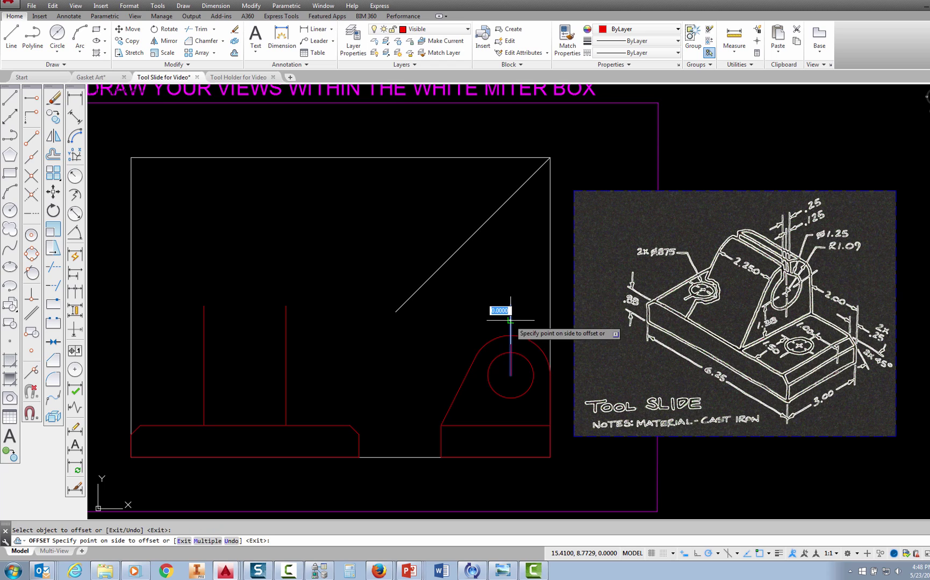
pyautogui.click(540, 324)
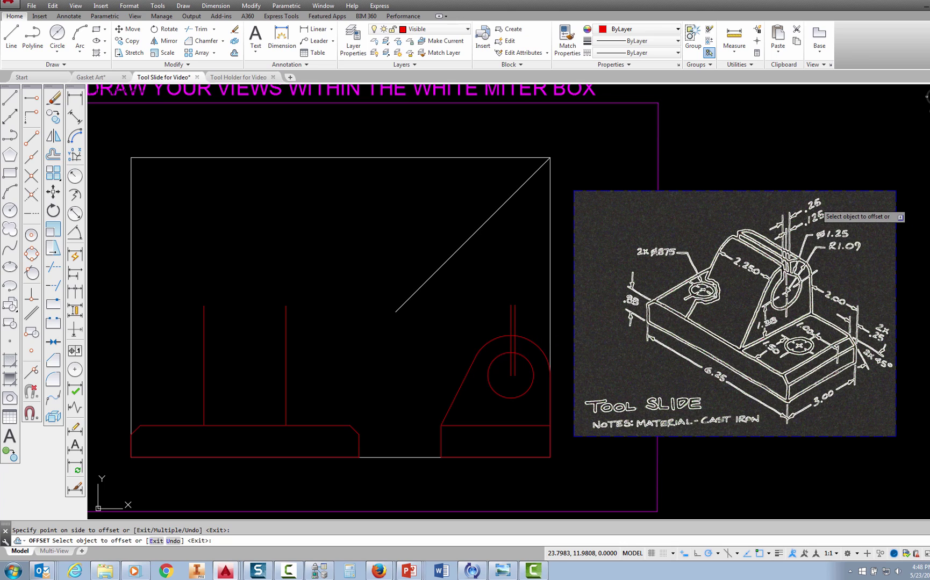
pyautogui.click(511, 318)
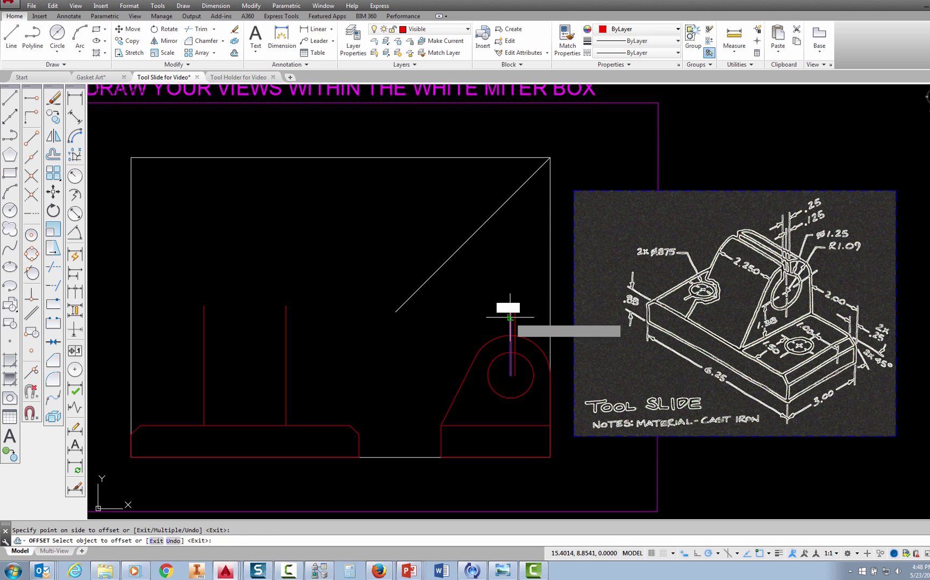
pyautogui.click(434, 332)
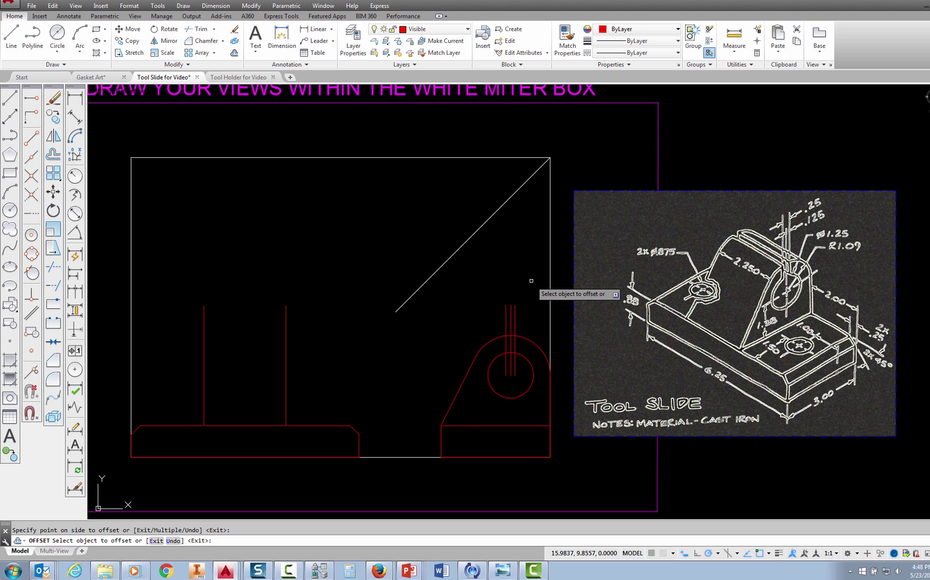
pyautogui.press('Escape')
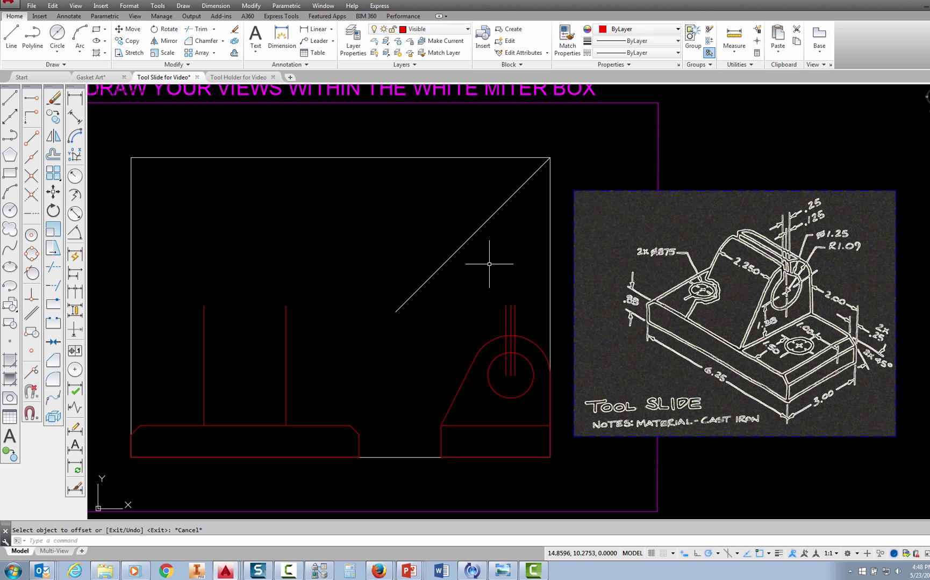
# - Trim the three vertical slot lines inside the 1.25 diameter hole and above the rounded top arc
pyautogui.click(198, 29)
pyautogui.press('Return')
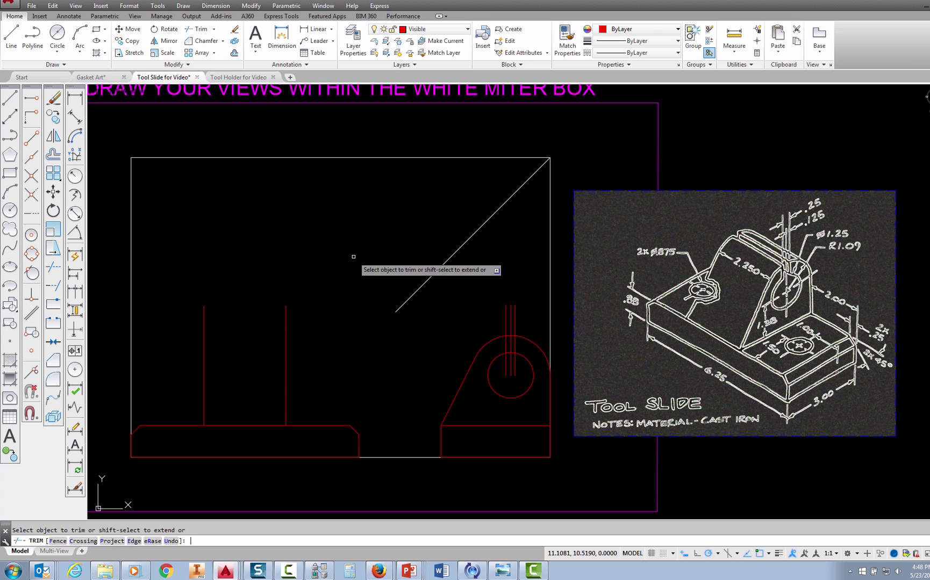
pyautogui.click(515, 366)
pyautogui.click(511, 368)
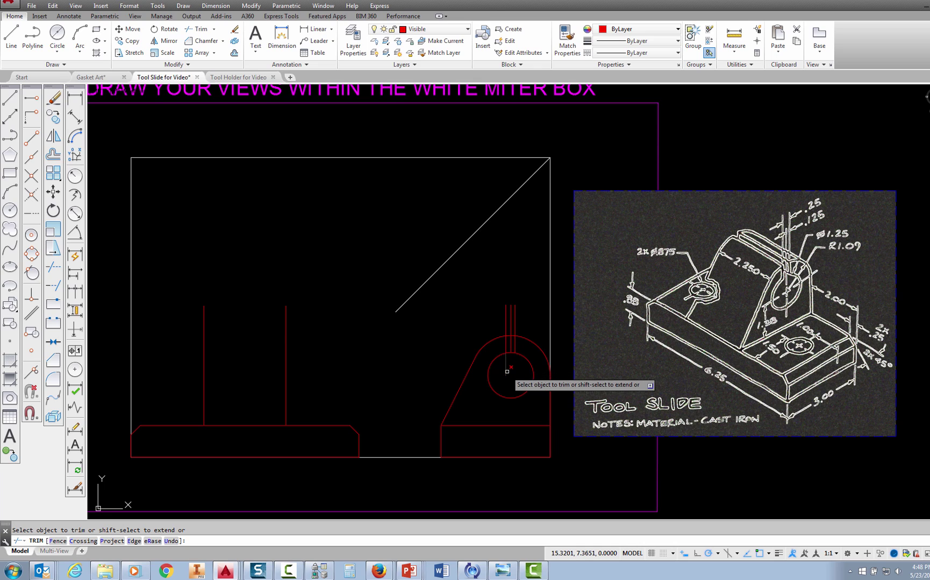
pyautogui.click(507, 372)
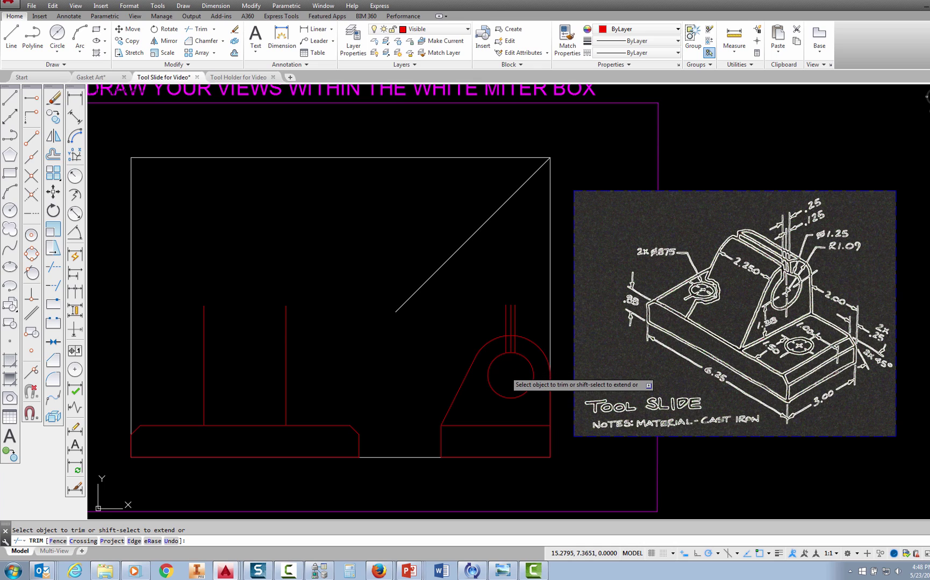
pyautogui.click(533, 295)
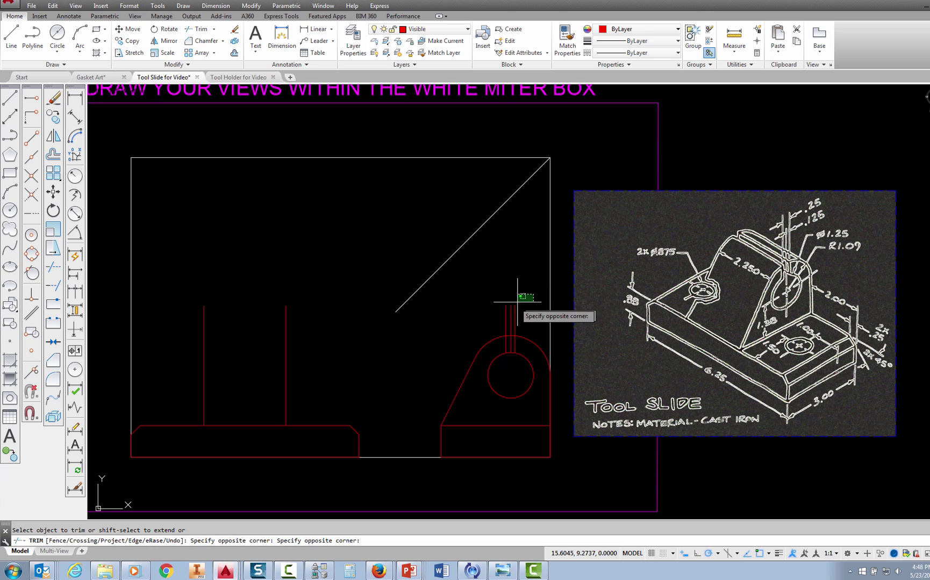
pyautogui.click(489, 319)
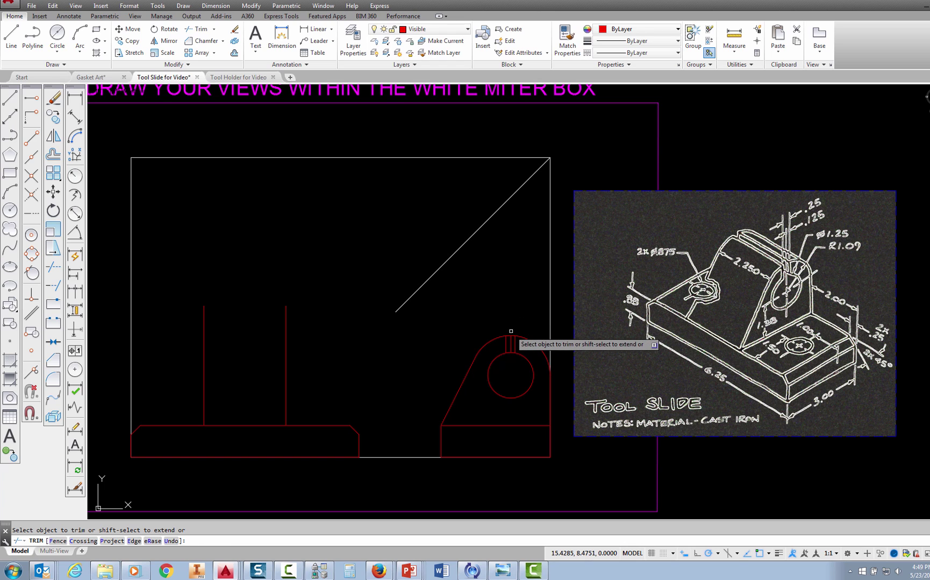
# - Trim away the top arc and hole segments between the outer slot lines, and erase the slot's middle line
pyautogui.scroll(6, 511, 329)
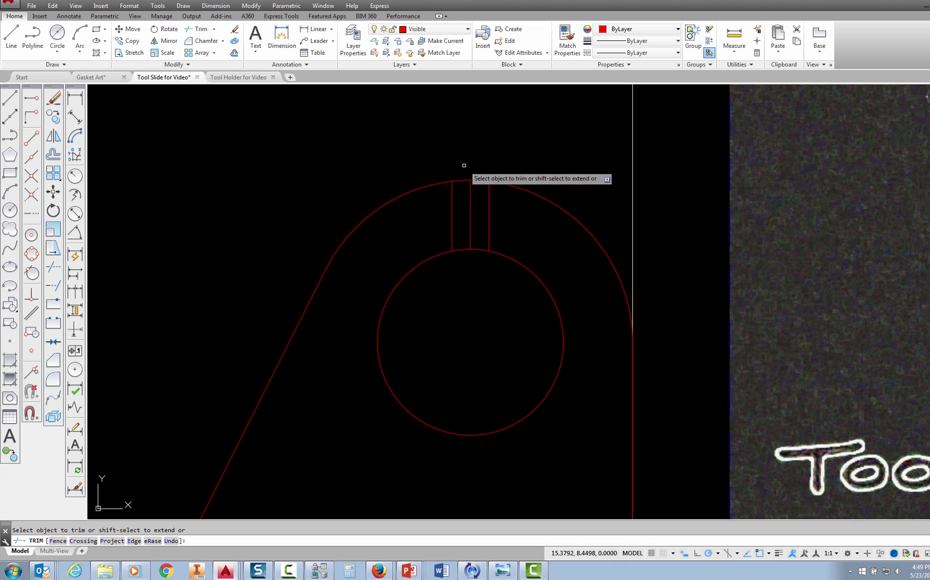
pyautogui.click(462, 181)
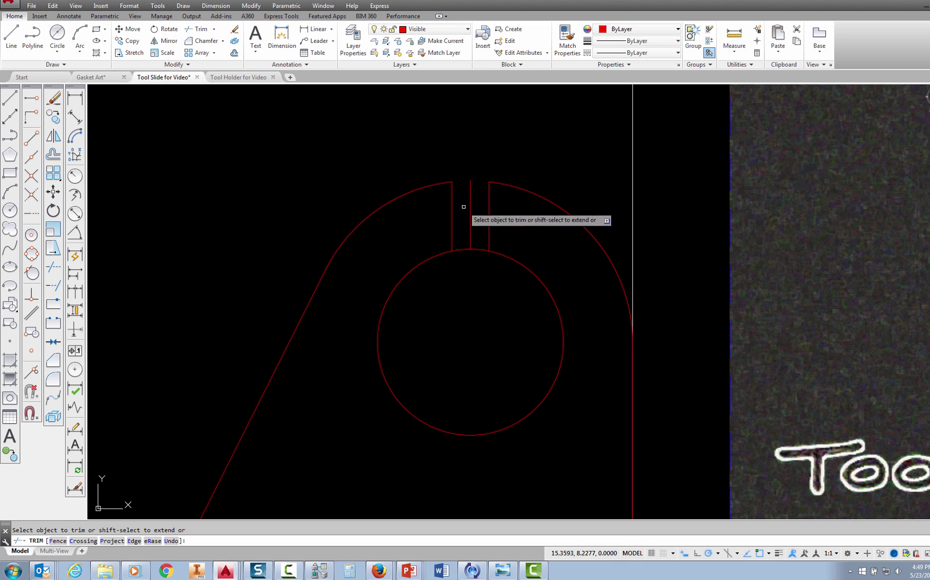
pyautogui.click(461, 248)
pyautogui.click(477, 249)
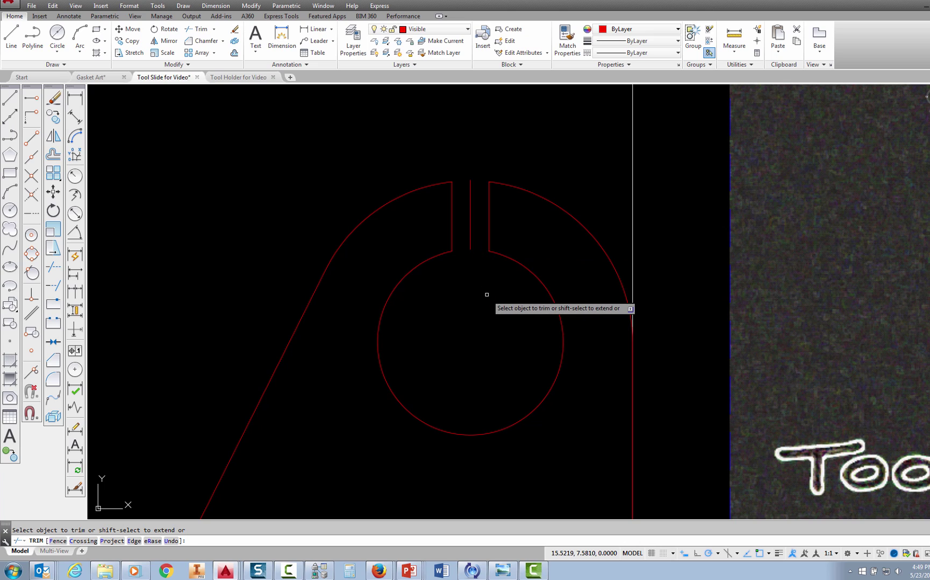
pyautogui.press('Escape')
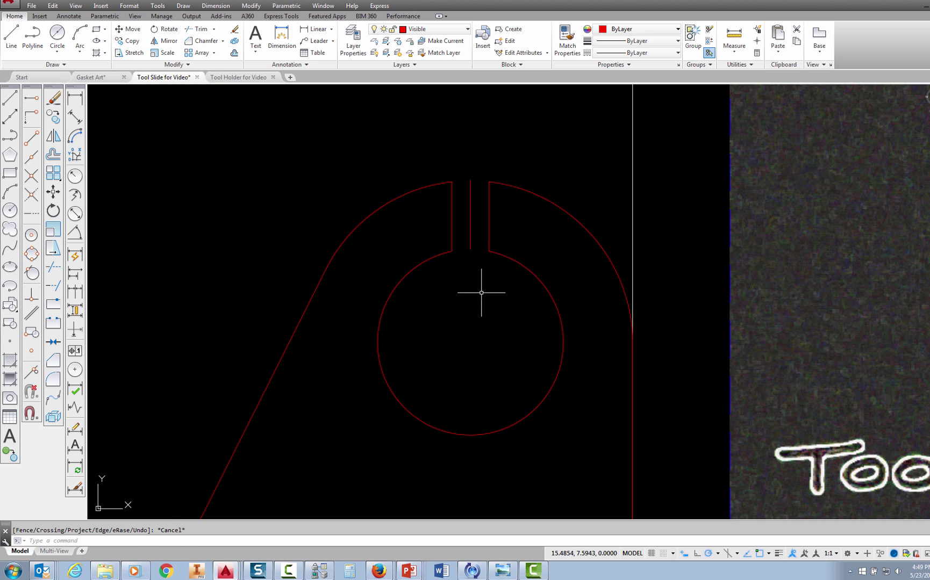
pyautogui.click(470, 234)
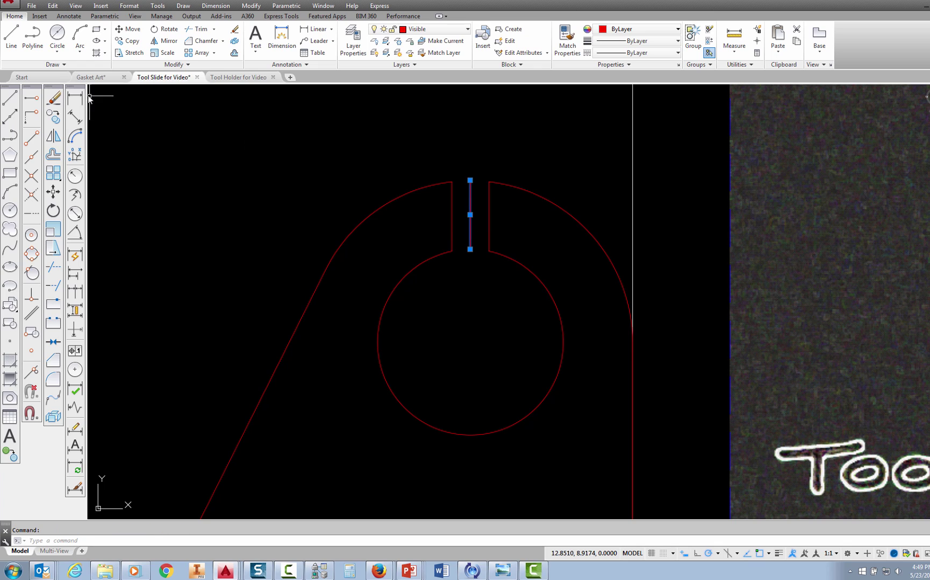
pyautogui.click(55, 99)
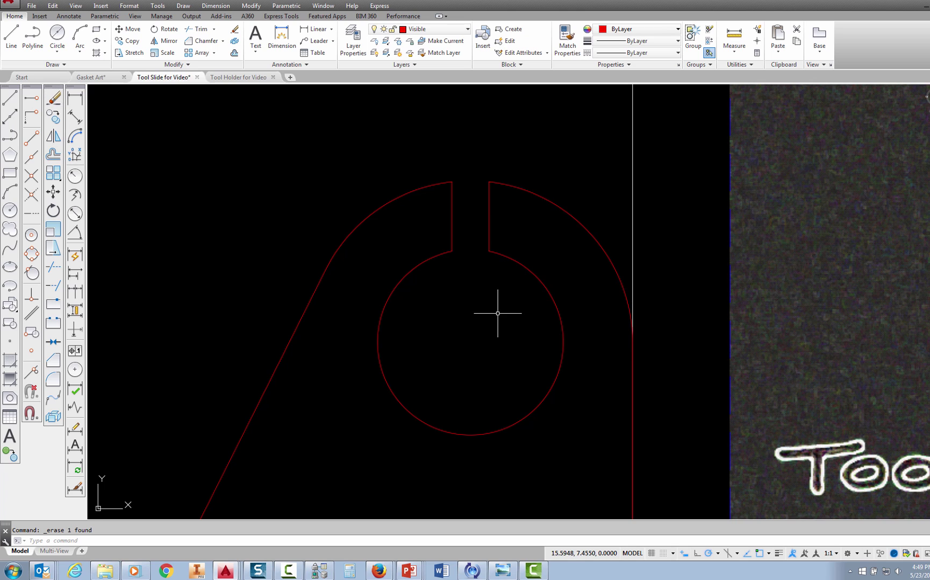
# - Draw a horizontal line across the side view's base, aligned with the lower end of the front view's chamfer
pyautogui.scroll(-4, 498, 313)
pyautogui.scroll(-2, 503, 334)
pyautogui.moveTo(504, 333)
pyautogui.mouseDown(button='middle')
pyautogui.moveTo(523, 356)
pyautogui.moveTo(517, 374)
pyautogui.moveTo(522, 365)
pyautogui.mouseUp(button='middle')
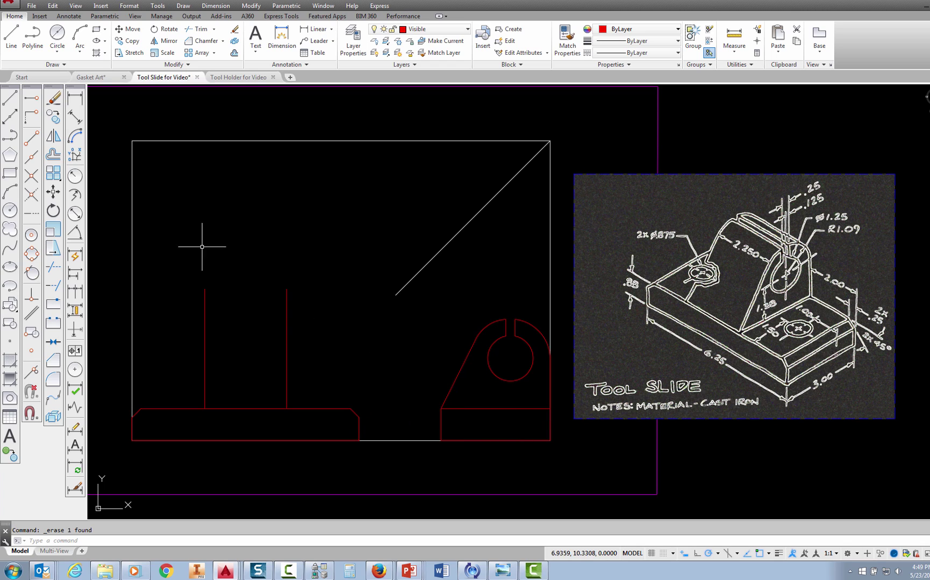
pyautogui.click(9, 98)
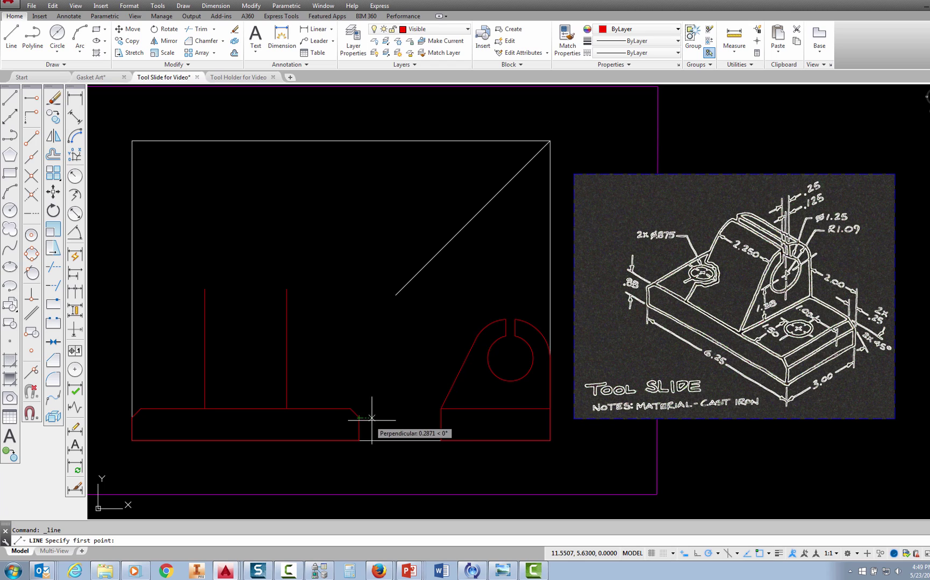
pyautogui.click(441, 418)
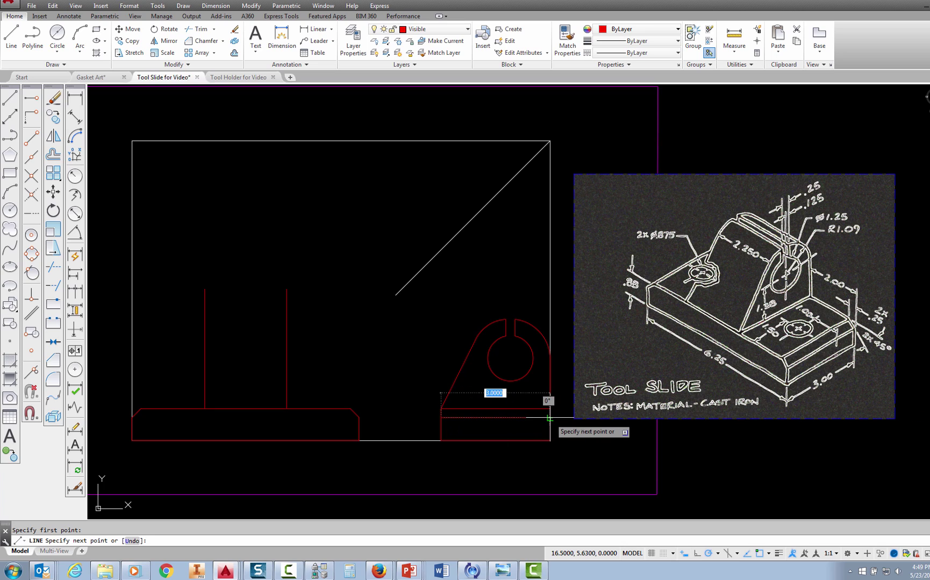
pyautogui.click(550, 417)
pyautogui.press('Escape')
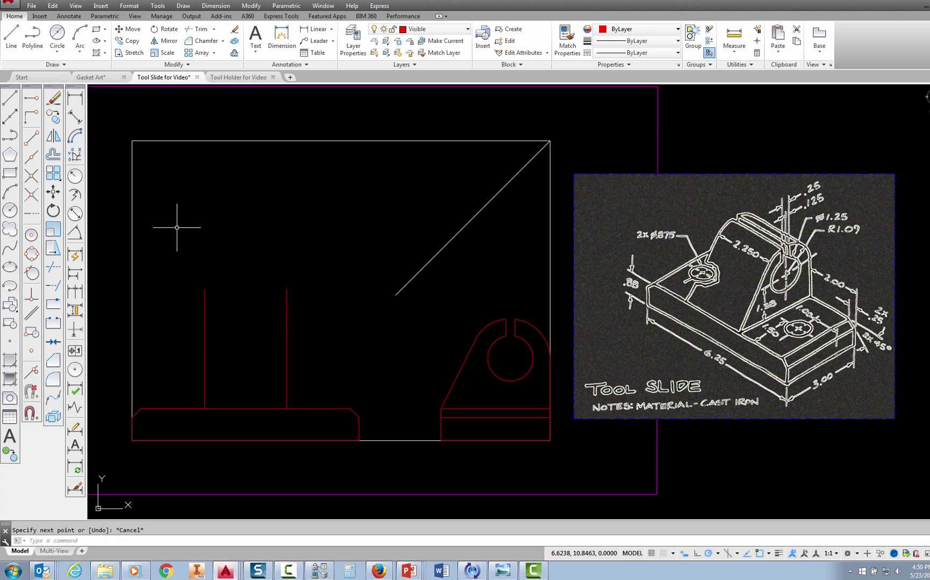
# - Draw a horizontal line between the front view's two vertical lines, level with the upper end of the side view's slot
pyautogui.click(12, 97)
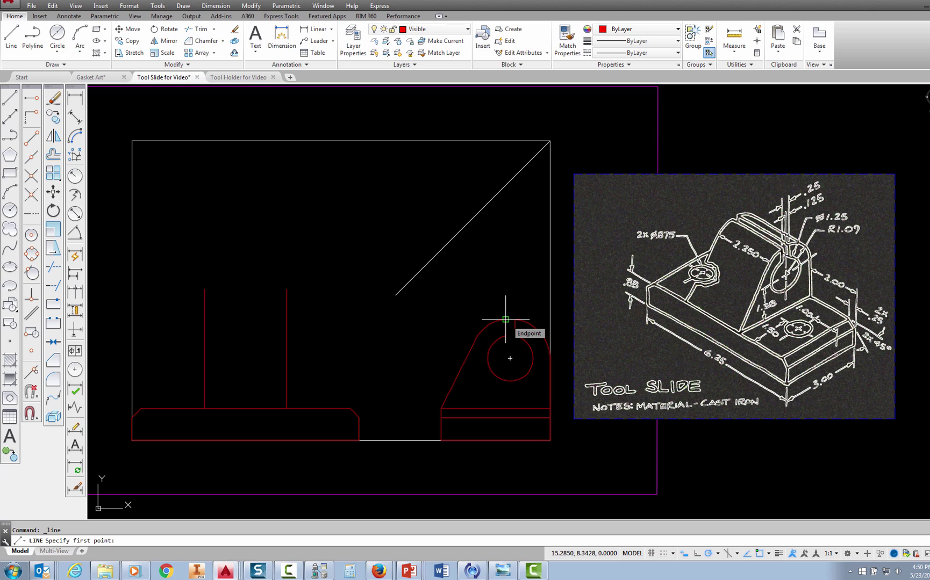
pyautogui.moveTo(506, 319)
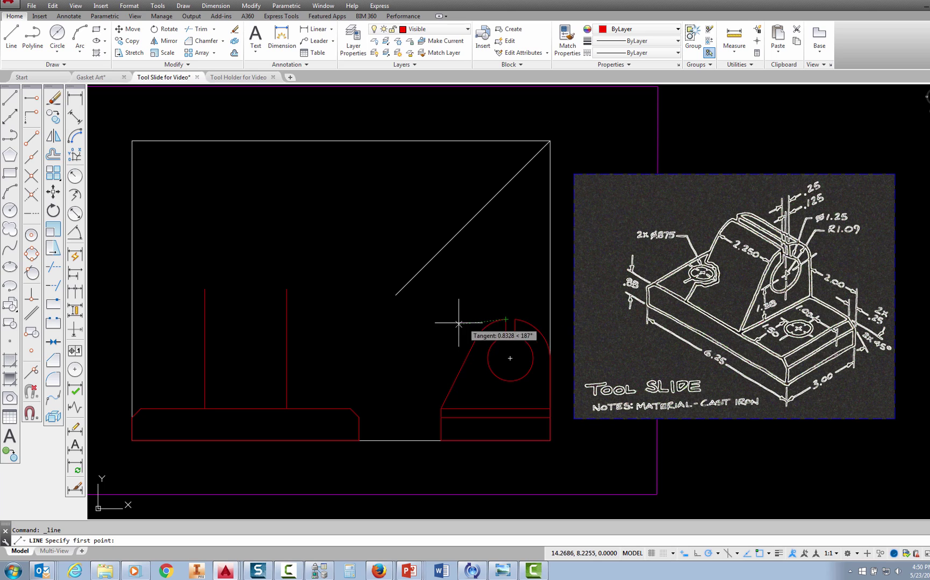
pyautogui.click(286, 320)
pyautogui.click(205, 320)
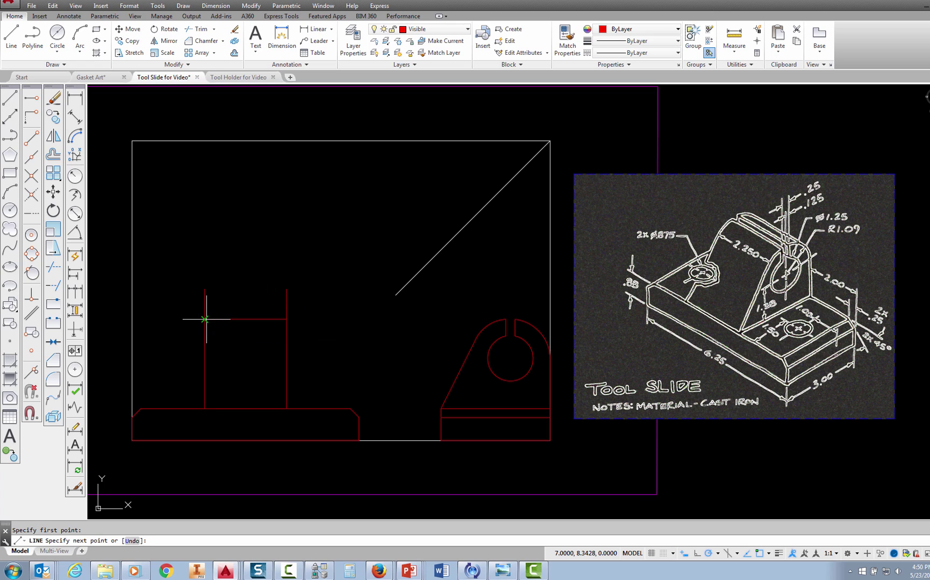
pyautogui.press('Escape')
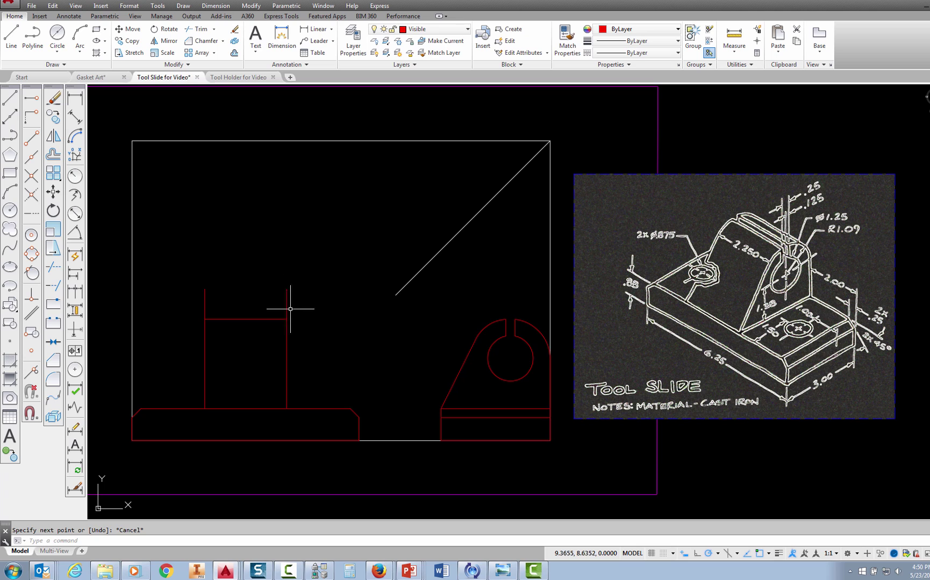
# - Try trimming both front-view vertical lines above the horizontal top edge with one crossing selection, and undo that trim
pyautogui.scroll(2, 305, 307)
pyautogui.moveTo(305, 307); pyautogui.dragTo(552, 209, button='middle')
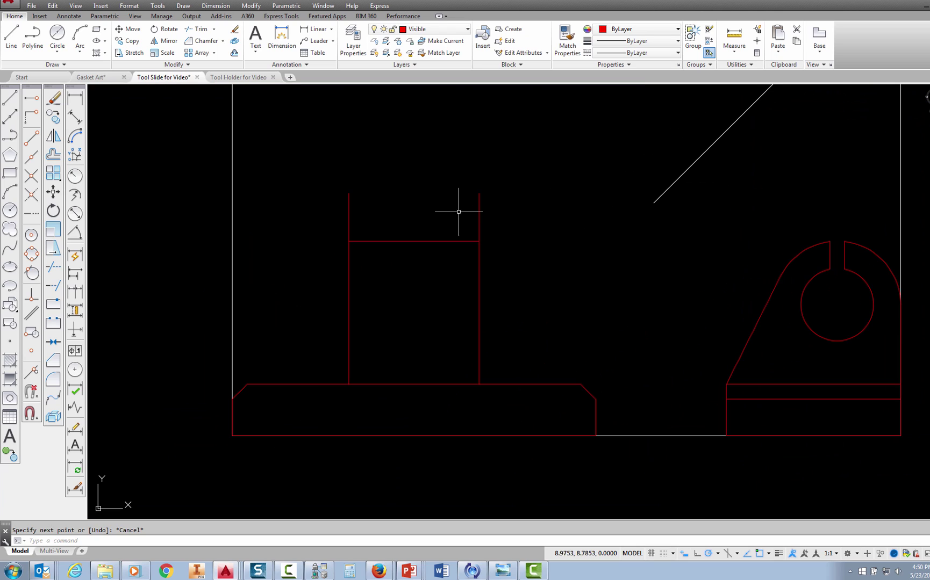
pyautogui.click(203, 30)
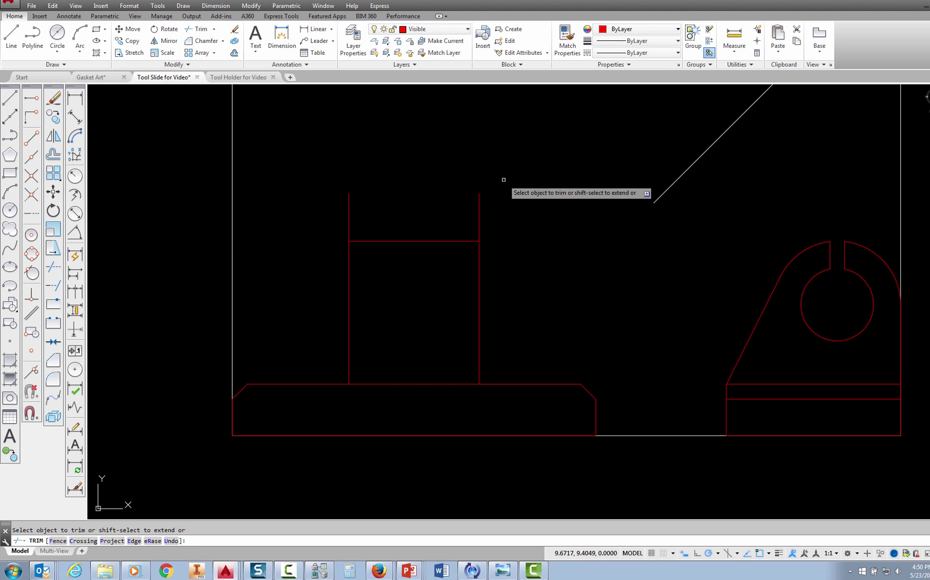
pyautogui.press('Return')
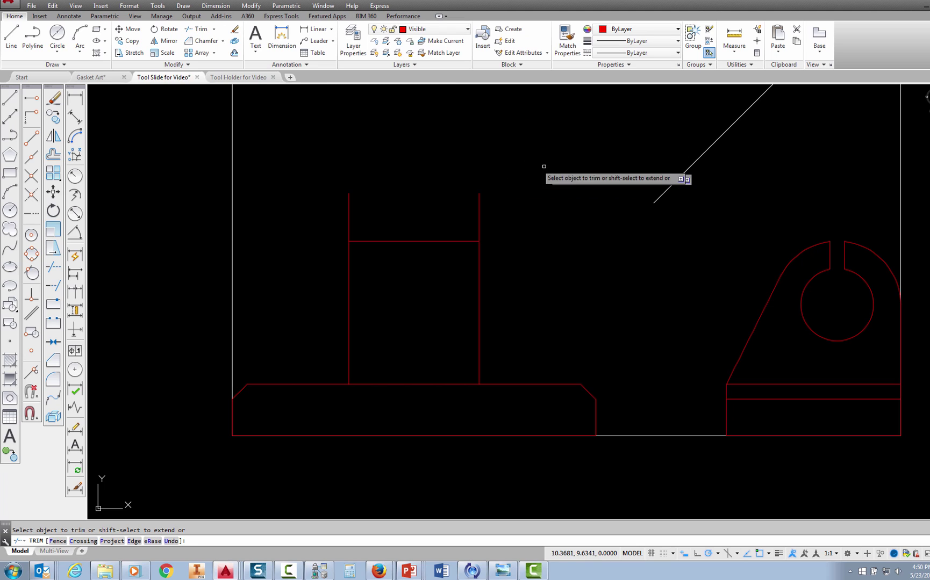
pyautogui.click(516, 170)
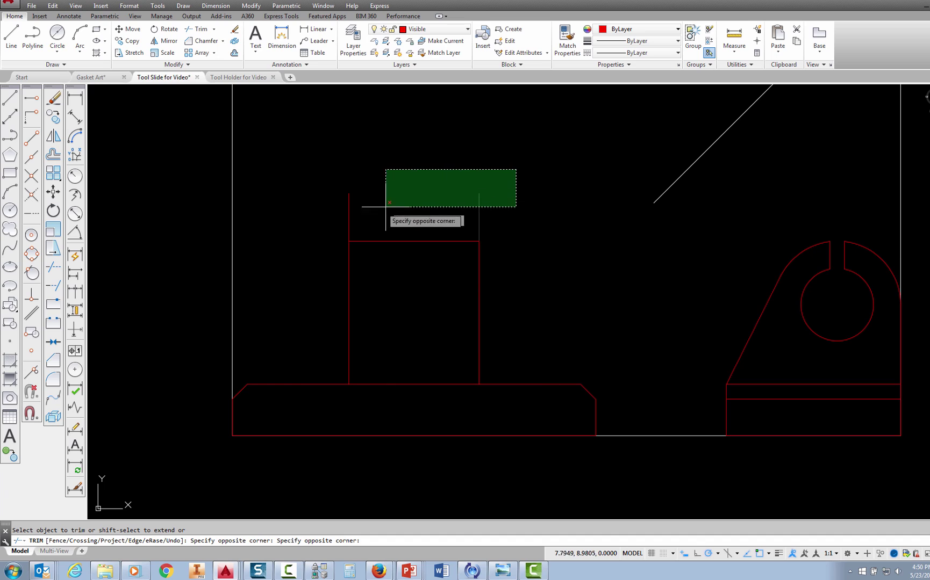
pyautogui.click(315, 222)
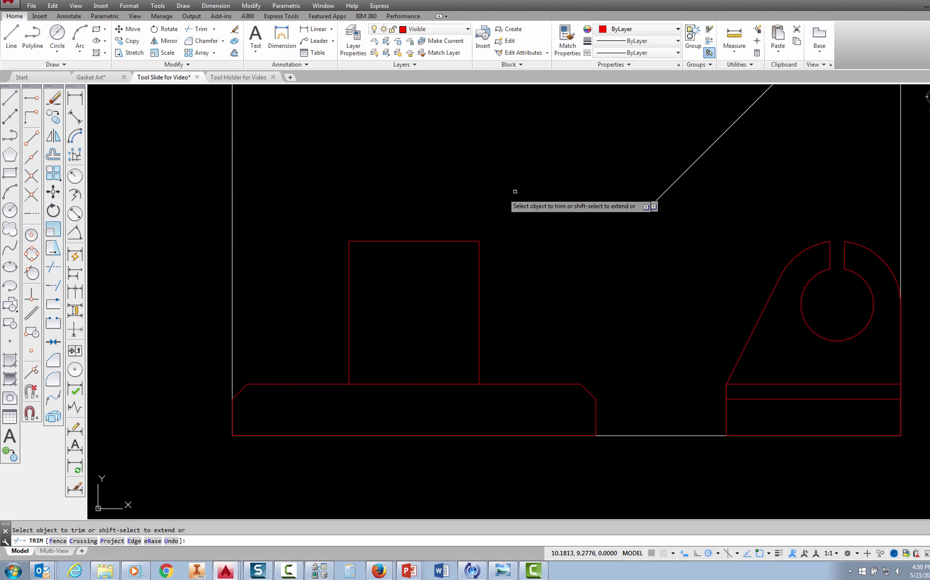
pyautogui.press('Escape')
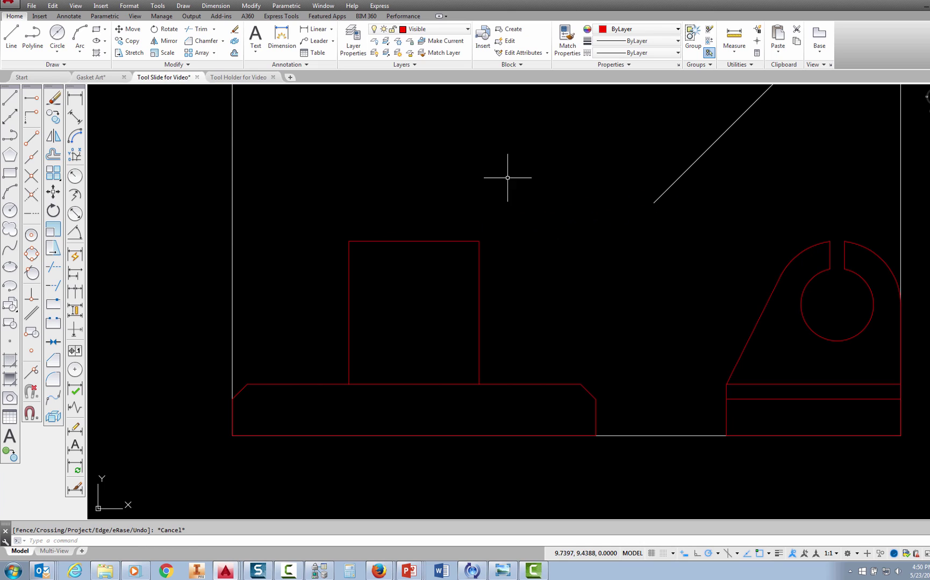
pyautogui.click(87, 1)
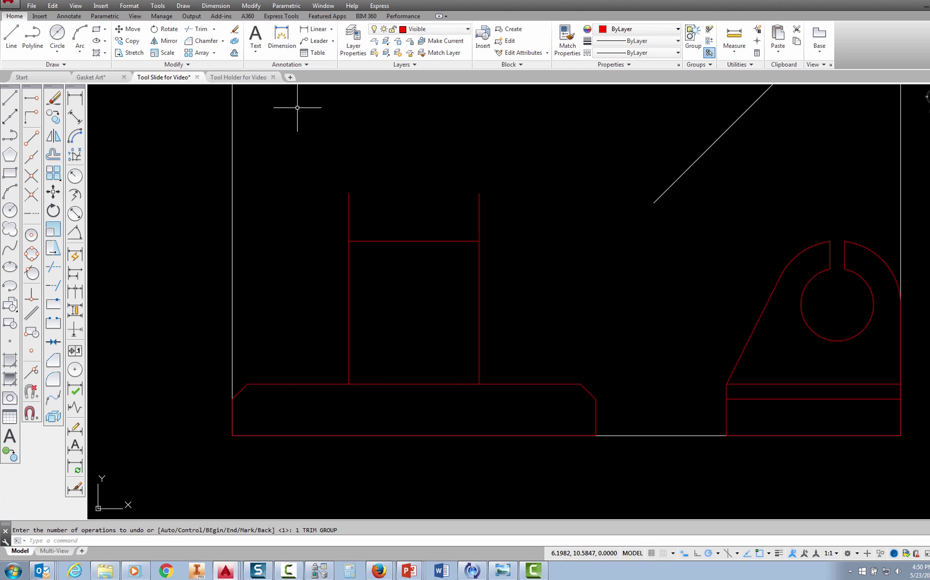
# - Trim the two front-view vertical lines above the horizontal top edge, one line at a time
pyautogui.click(200, 30)
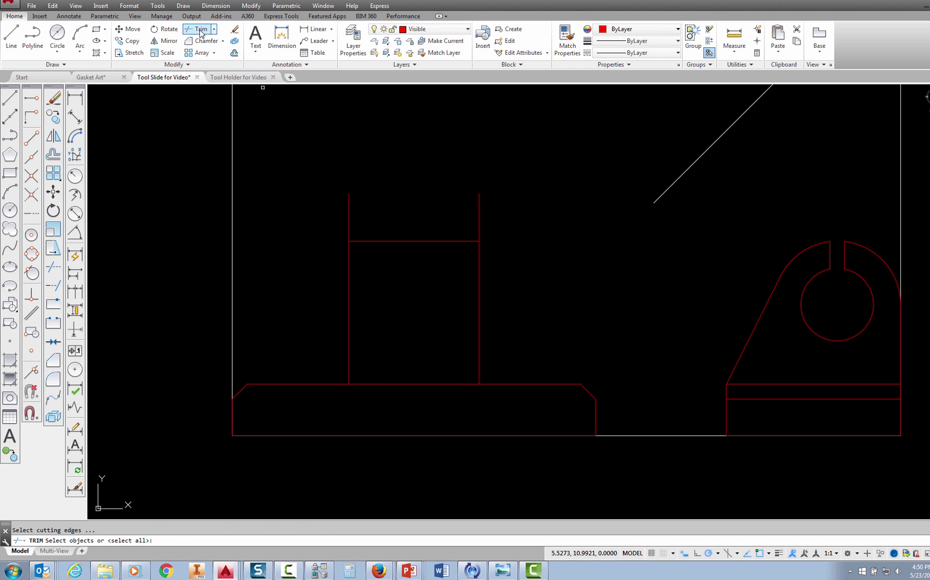
pyautogui.press('Return')
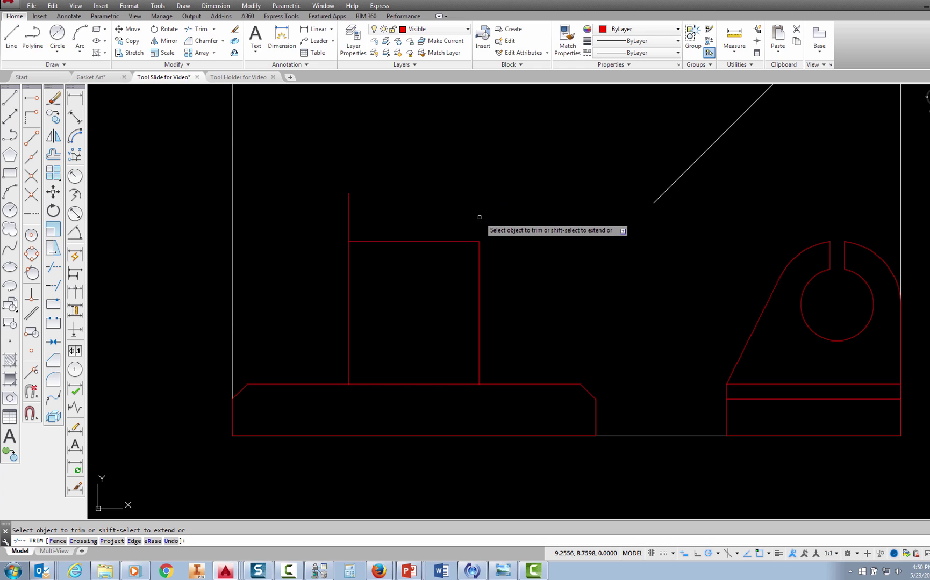
pyautogui.click(349, 225)
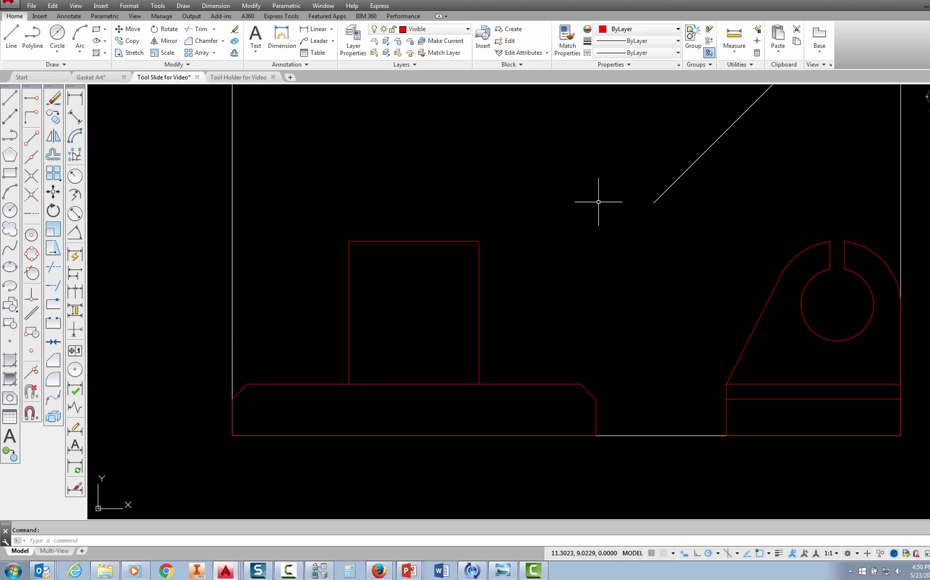
# - On the Hidden layer, draw a horizontal line from the hole's lowest point to the front-view block and continue it across the block
pyautogui.moveTo(589, 245); pyautogui.dragTo(496, 258, button='middle')
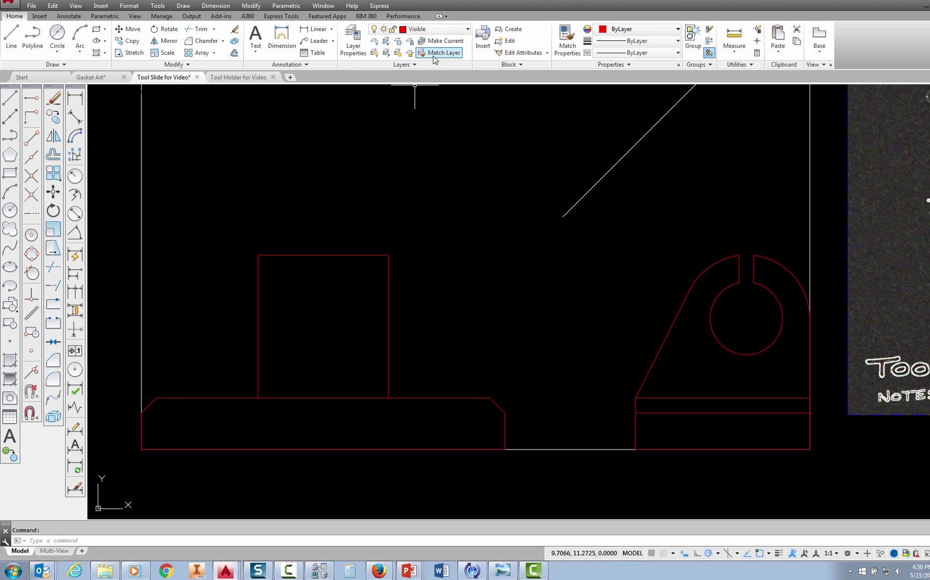
pyautogui.click(468, 30)
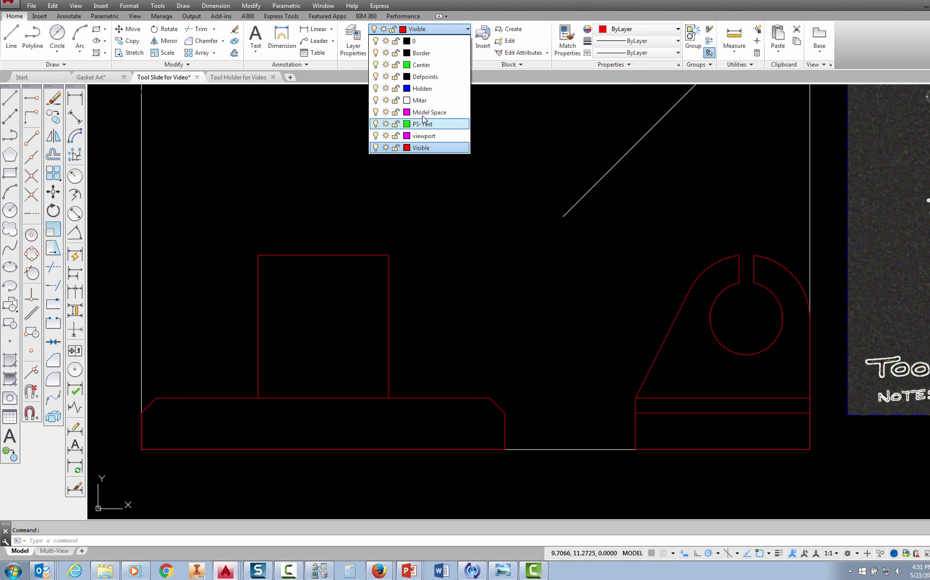
pyautogui.click(423, 88)
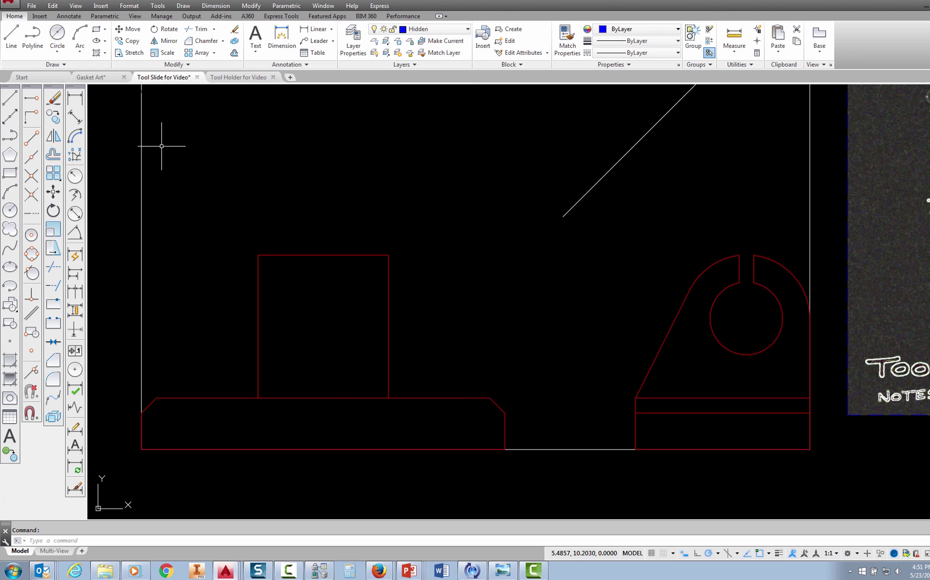
pyautogui.click(13, 101)
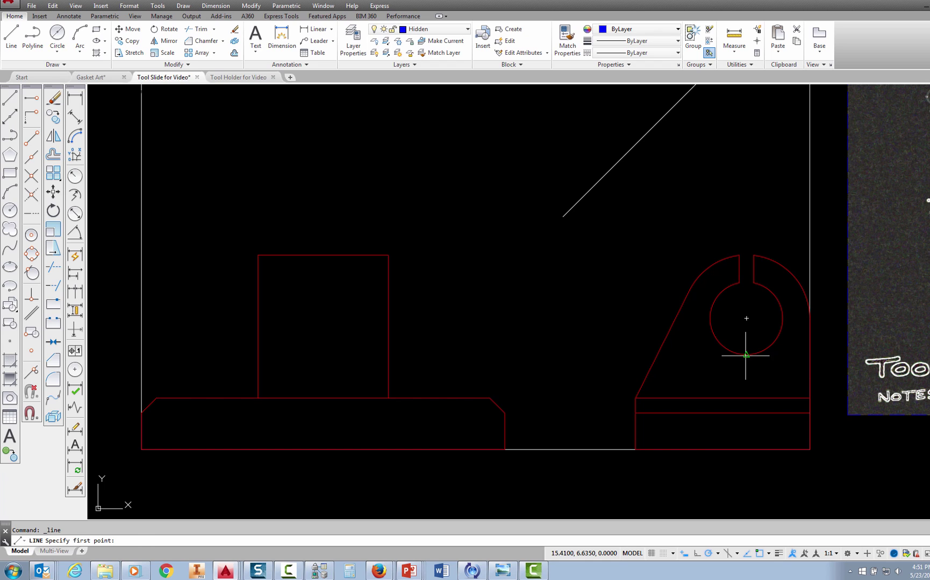
pyautogui.click(746, 355)
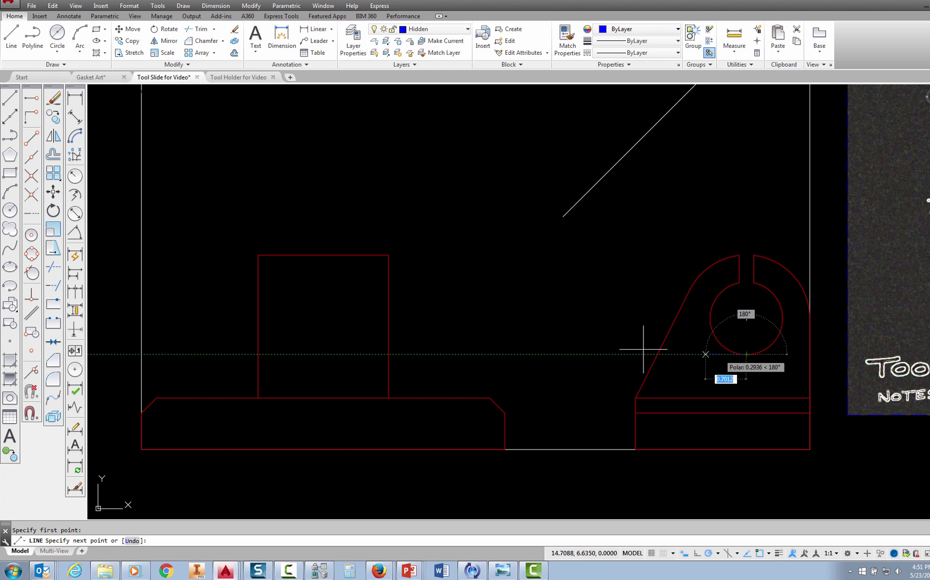
pyautogui.click(388, 355)
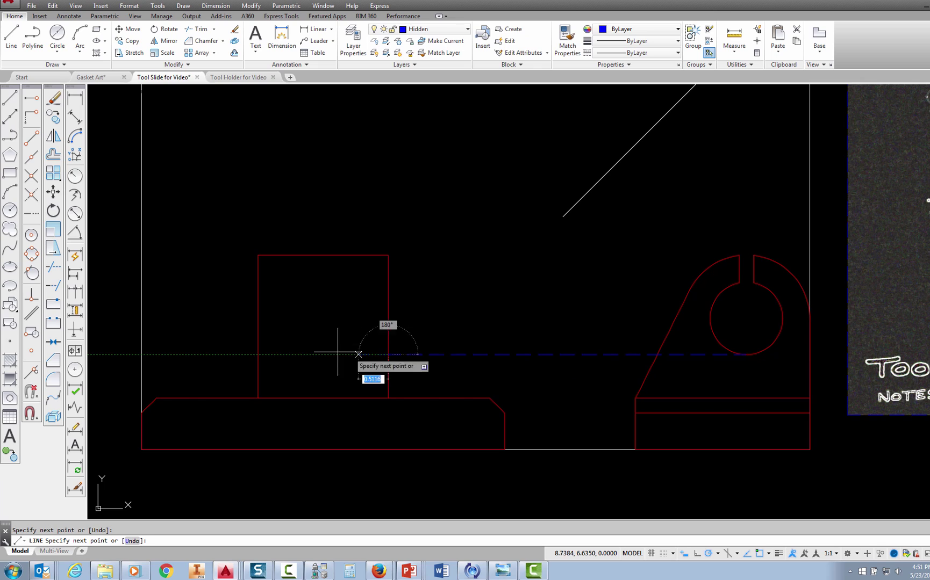
pyautogui.click(257, 354)
pyautogui.press('Escape')
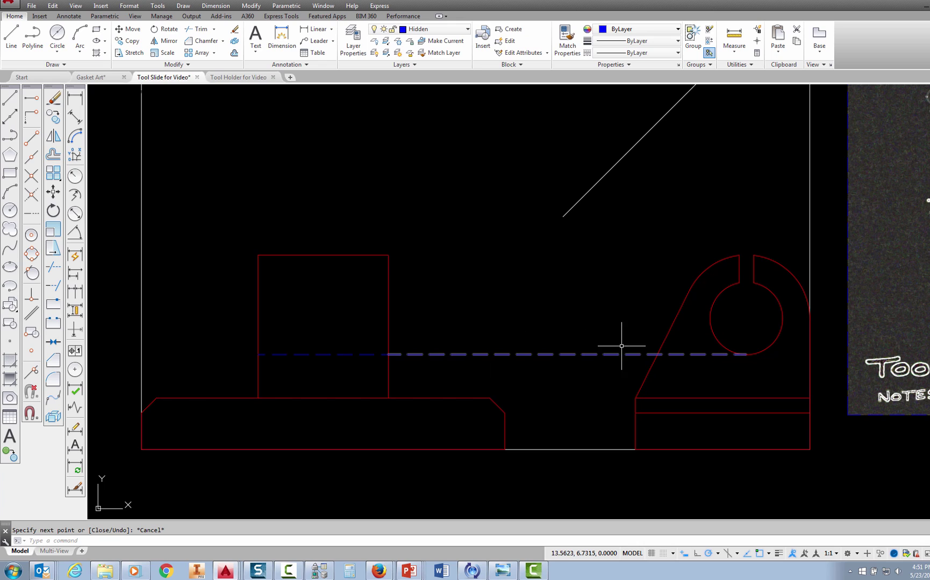
# - Collapse the hidden projection segment between the views by stretching its hole-side endpoint onto the front-view block's right edge
pyautogui.click(462, 354)
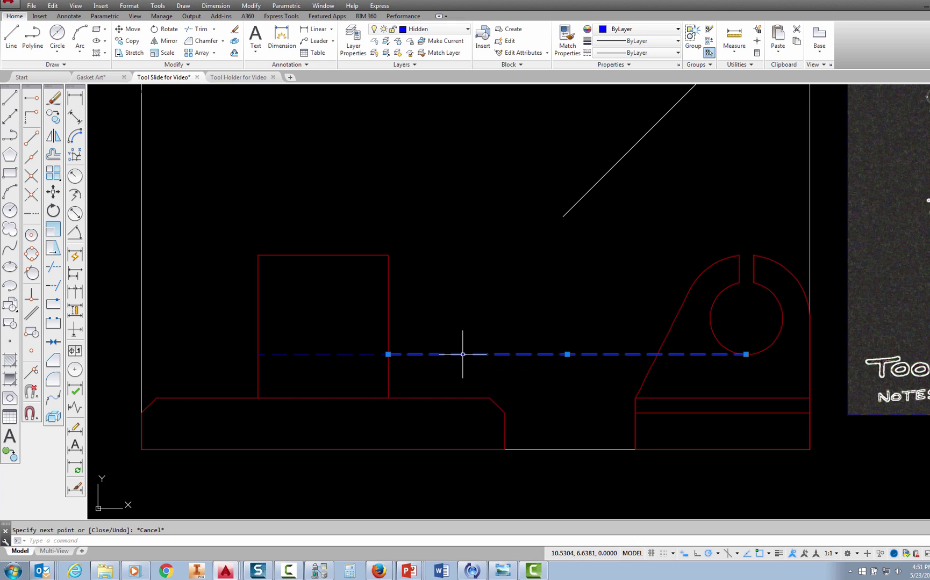
pyautogui.moveTo(747, 355)
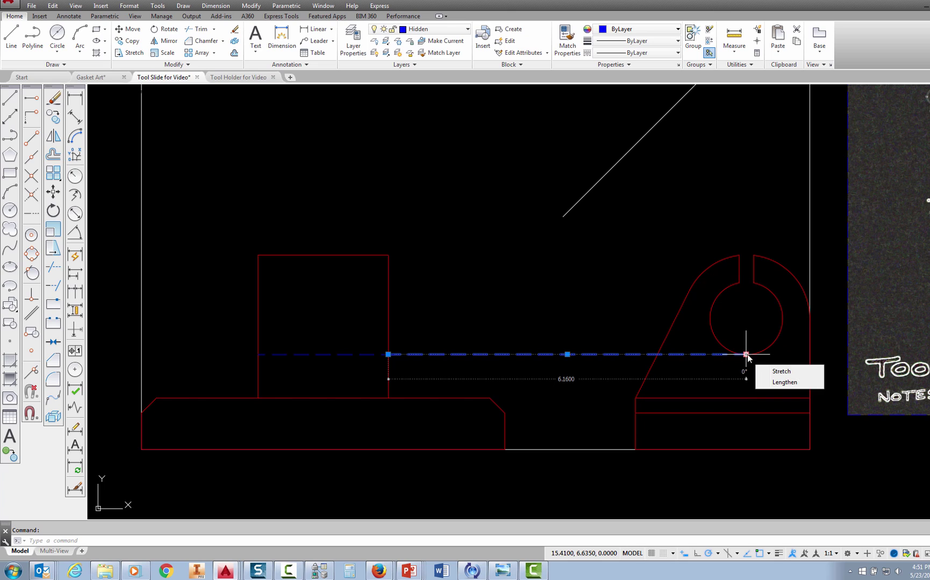
pyautogui.moveTo(745, 355)
pyautogui.mouseDown()
pyautogui.moveTo(388, 354)
pyautogui.moveTo(558, 341)
pyautogui.mouseUp()
pyautogui.press('Escape')
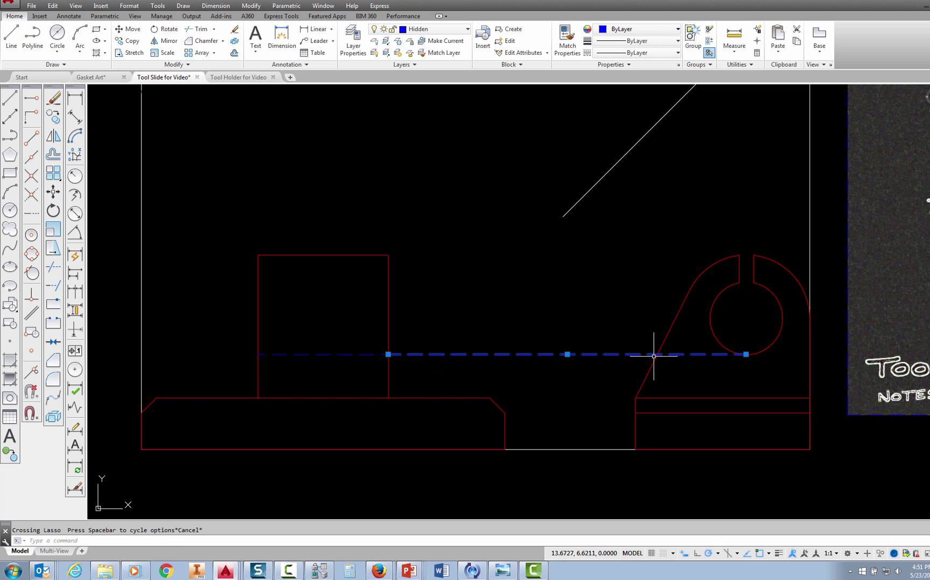
pyautogui.click(746, 355)
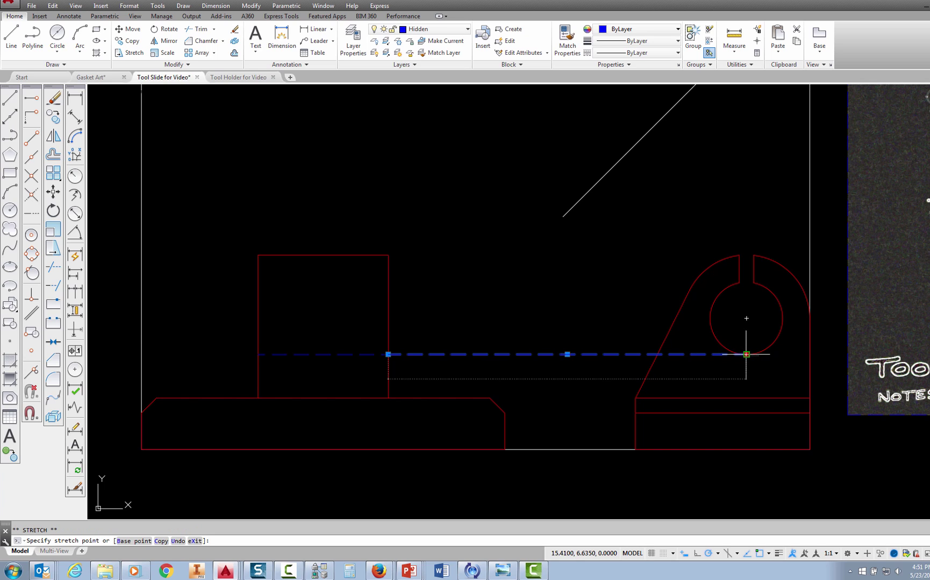
pyautogui.click(388, 354)
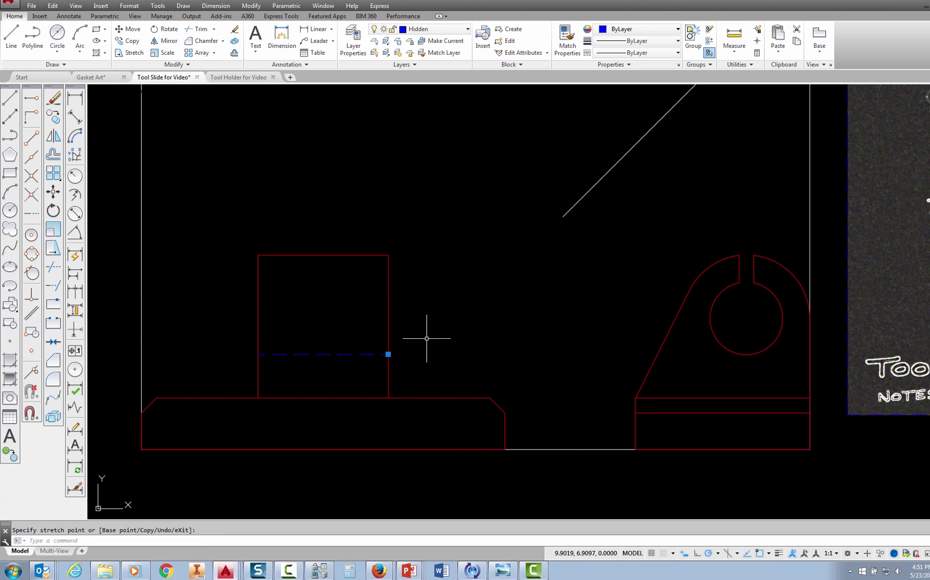
pyautogui.press('Escape')
# - Draw a hidden line from the slot's lower end across the front-view block, and erase the segment between the two views
pyautogui.moveTo(473, 321); pyautogui.dragTo(478, 348, button='middle')
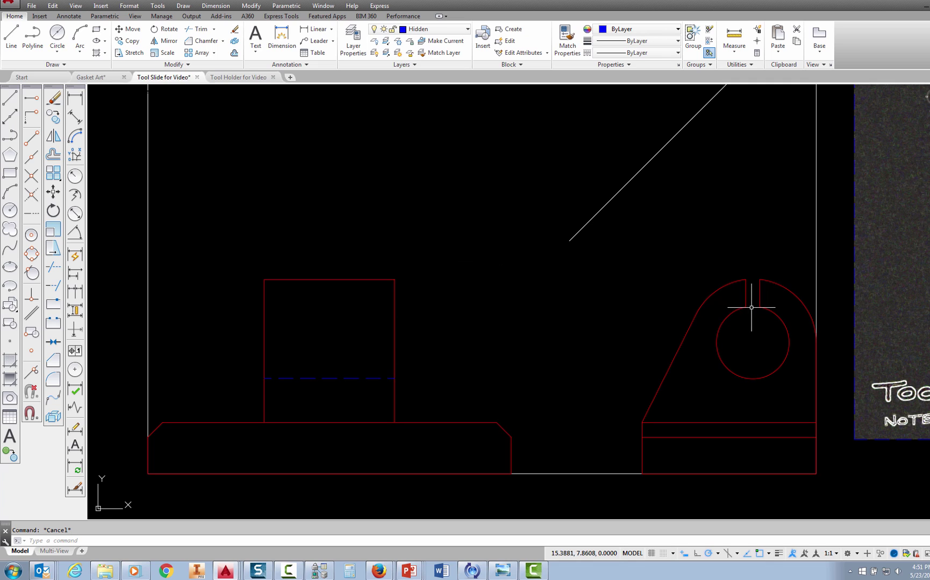
pyautogui.click(11, 35)
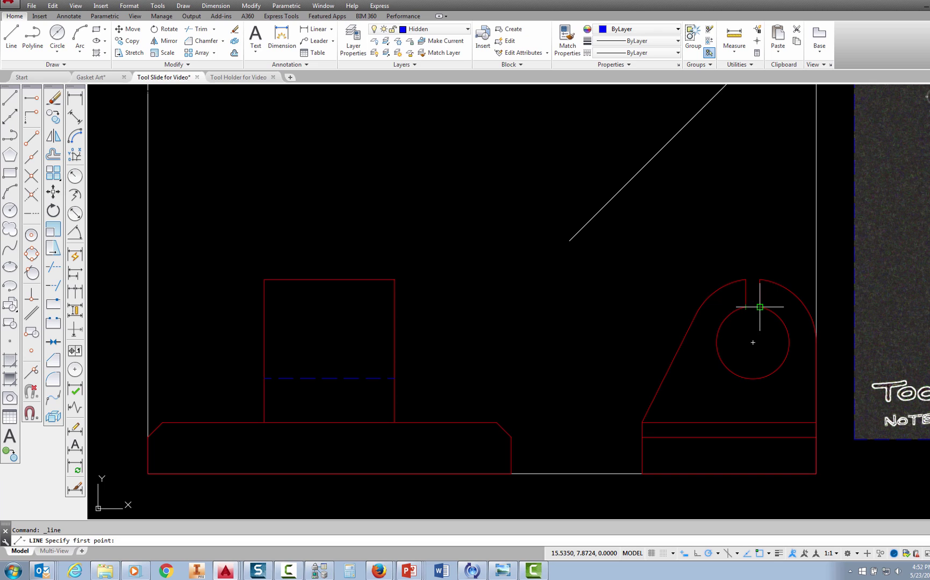
pyautogui.click(760, 306)
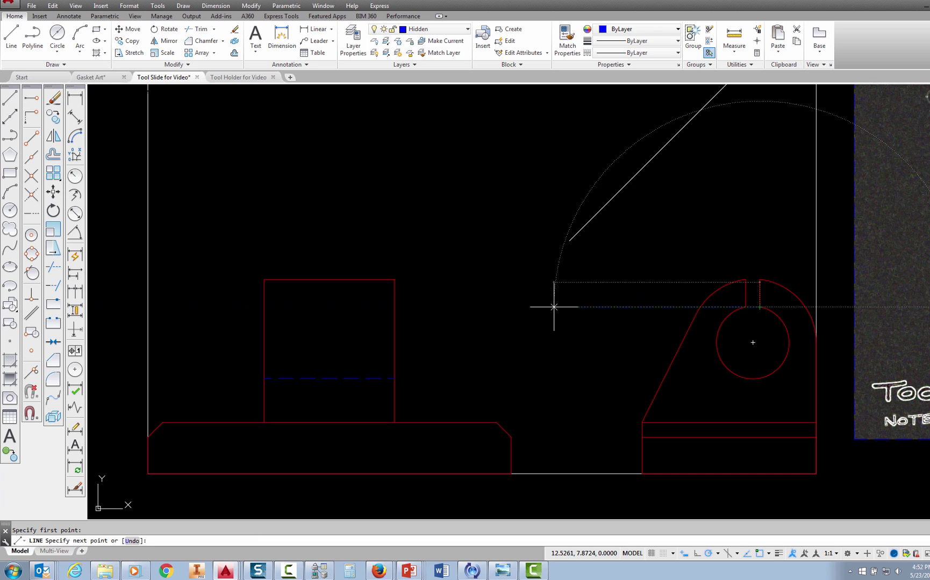
pyautogui.click(395, 307)
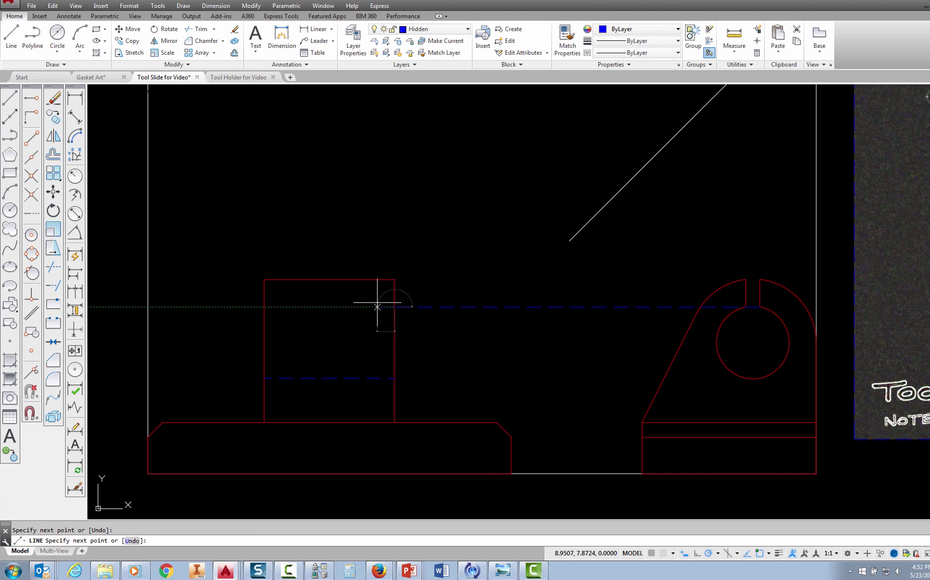
pyautogui.click(264, 307)
pyautogui.press('Escape')
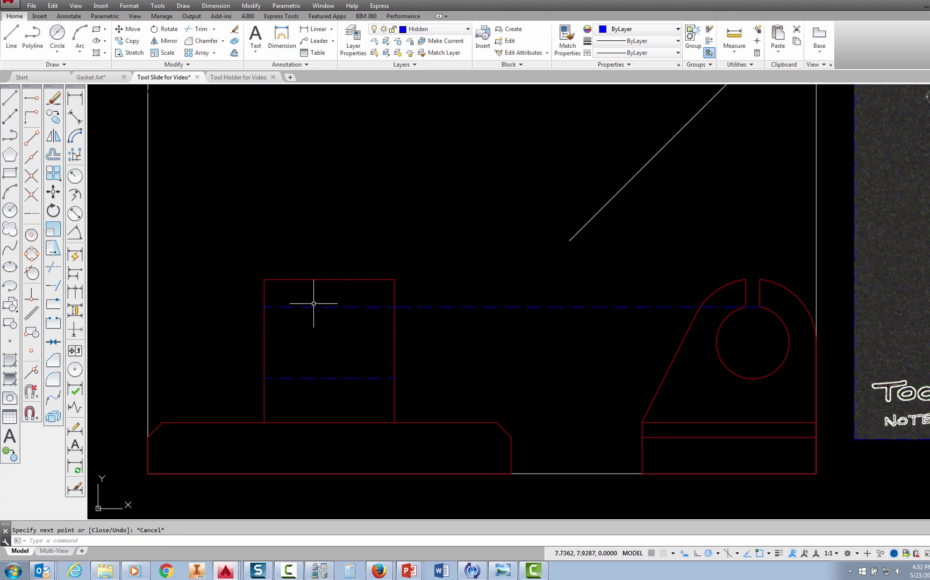
pyautogui.click(493, 308)
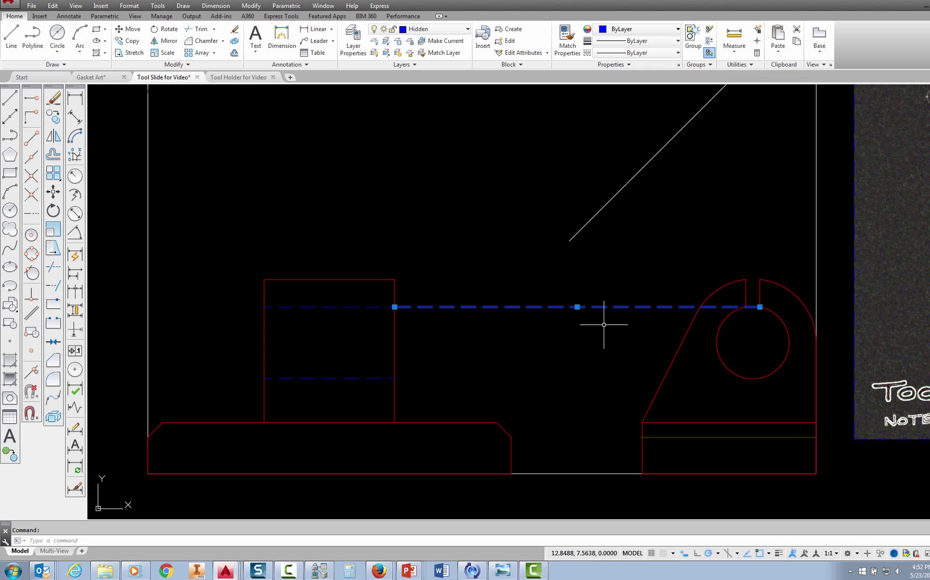
pyautogui.press('Delete')
# - Make the Center layer current
pyautogui.scroll(2, 344, 342)
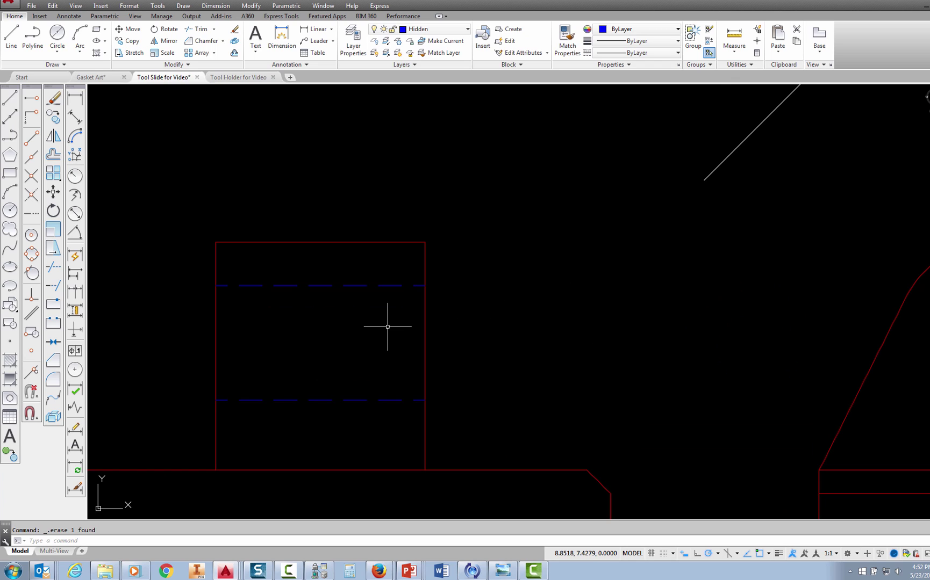
pyautogui.scroll(-2, 388, 327)
pyautogui.moveTo(506, 324)
pyautogui.mouseDown(button='middle')
pyautogui.moveTo(482, 328)
pyautogui.moveTo(478, 317)
pyautogui.mouseUp(button='middle')
pyautogui.moveTo(547, 344); pyautogui.dragTo(550, 328, button='middle')
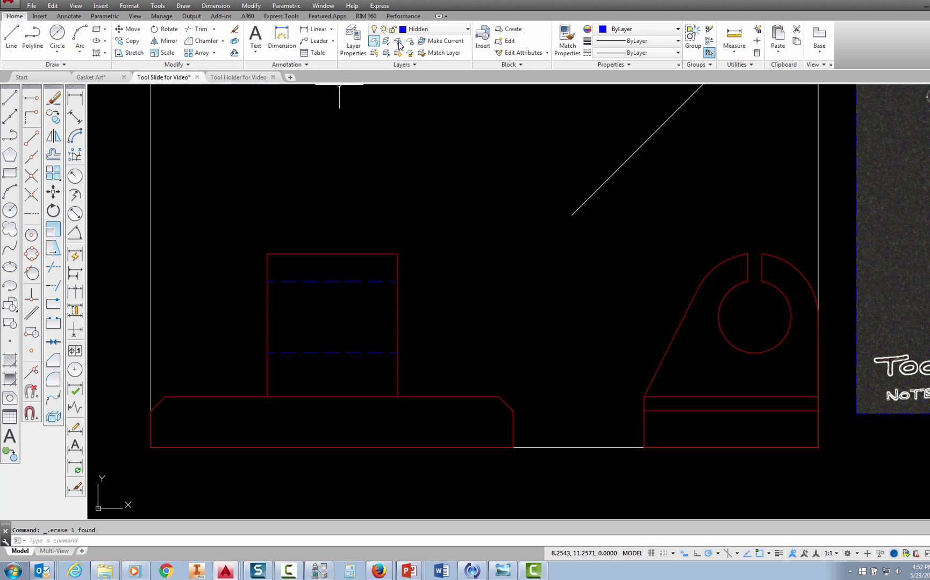
pyautogui.click(467, 30)
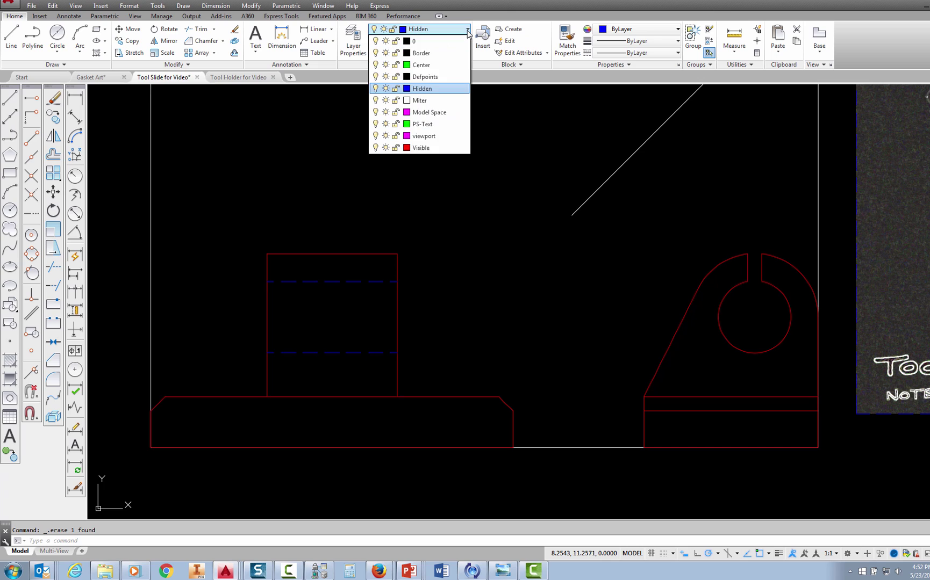
pyautogui.click(425, 65)
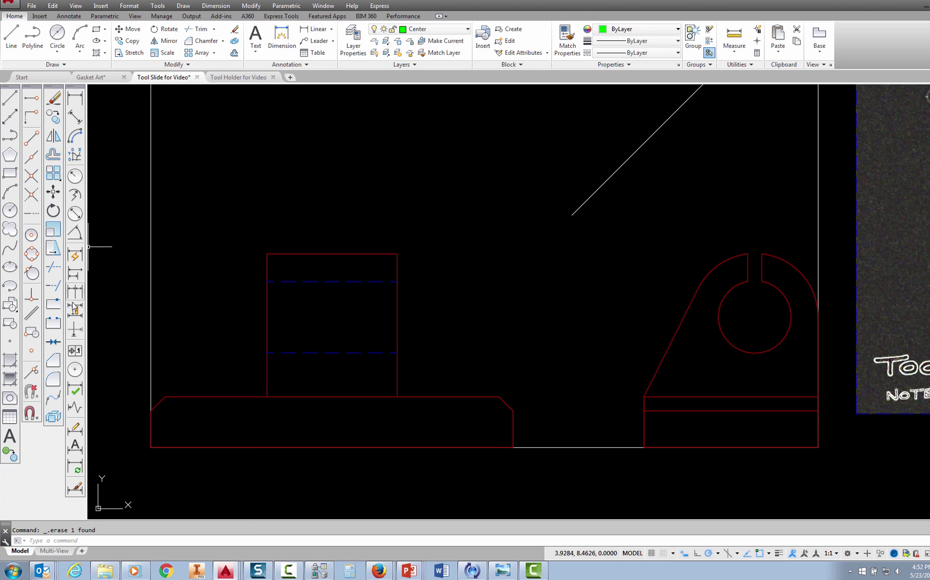
# - Try a center mark on the side view's hole arc, and erase that mark
pyautogui.click(75, 370)
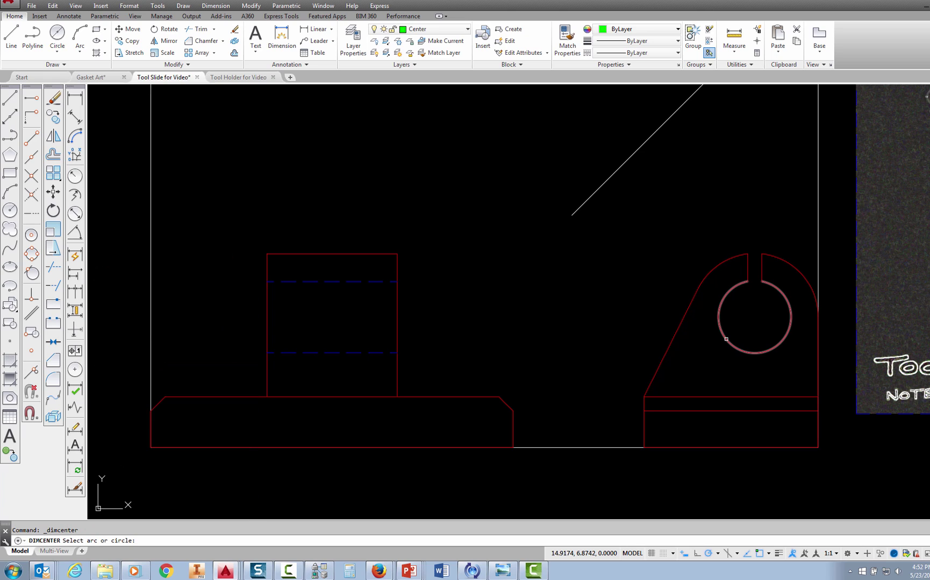
pyautogui.click(722, 339)
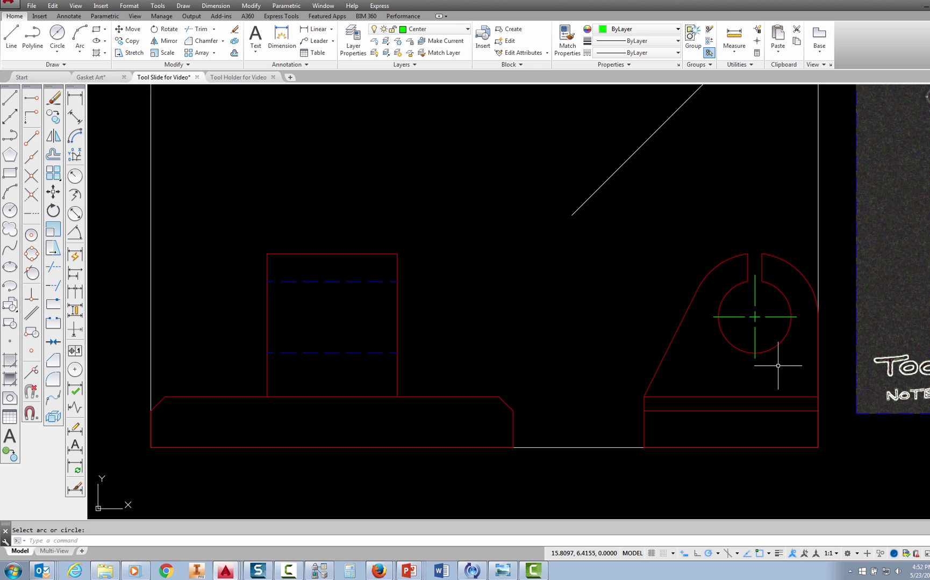
pyautogui.click(770, 296)
pyautogui.click(739, 333)
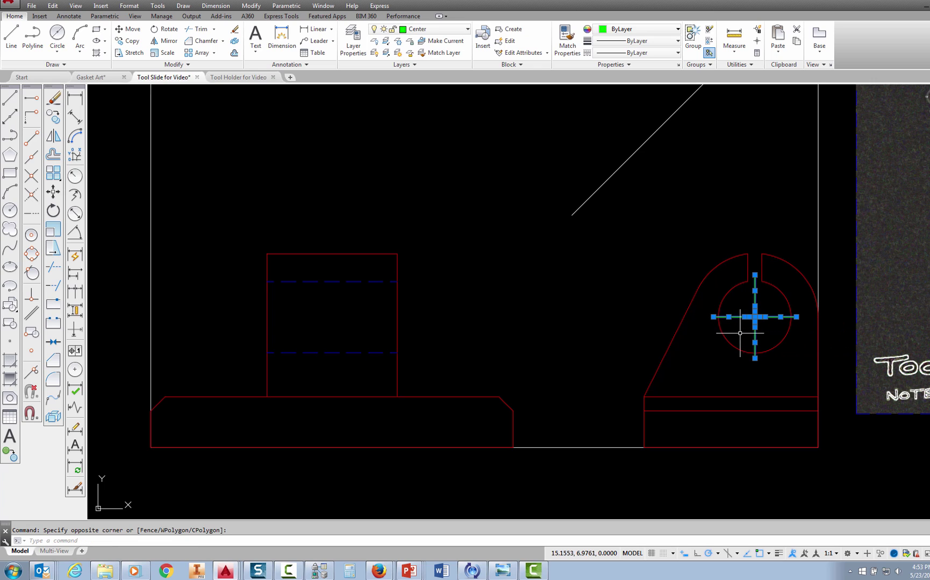
pyautogui.press('Delete')
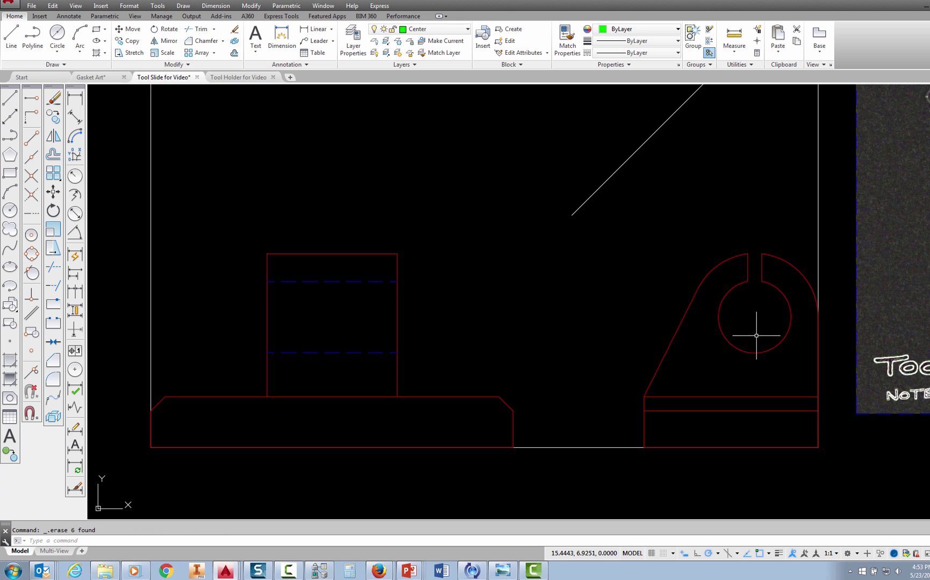
# - Add a center mark to the side view's large outer arc
pyautogui.click(76, 369)
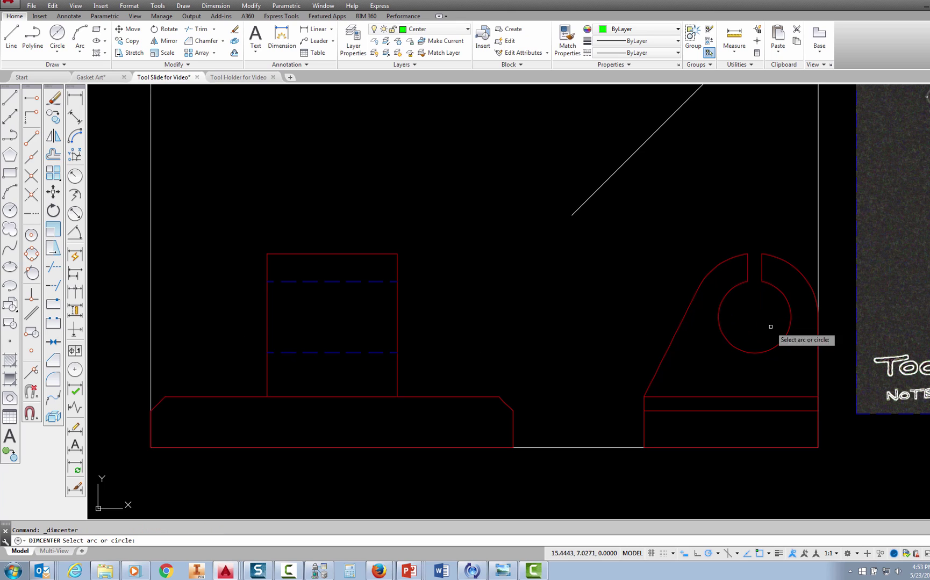
pyautogui.click(792, 264)
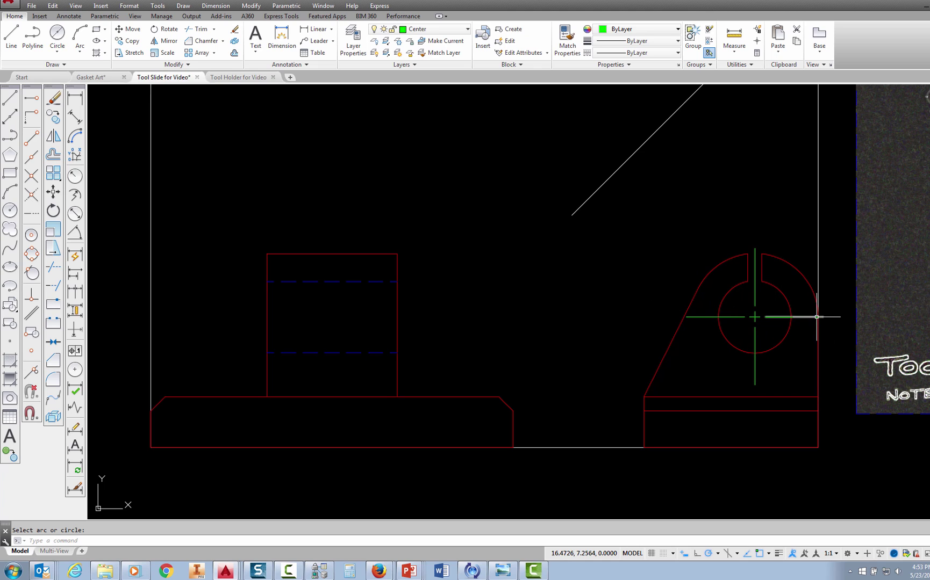
# - Adjust the side view's center mark so its right-hand line extends .25 past the part's right vertical edge
pyautogui.click(814, 318)
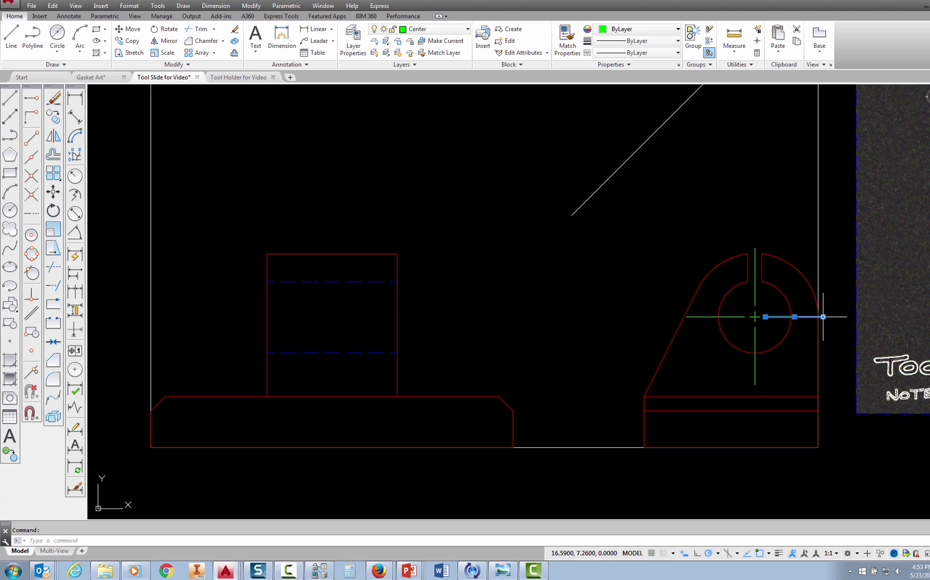
pyautogui.click(823, 317)
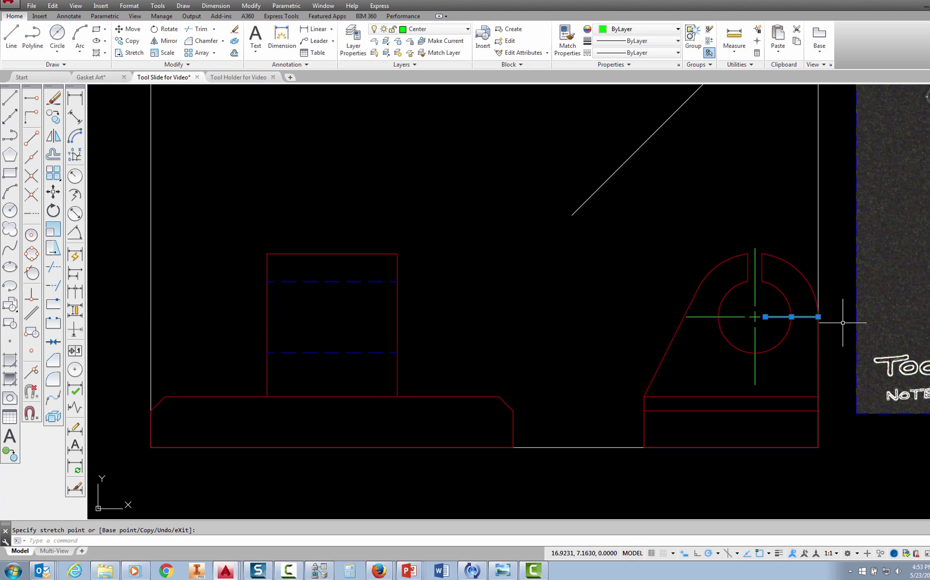
pyautogui.press('Escape')
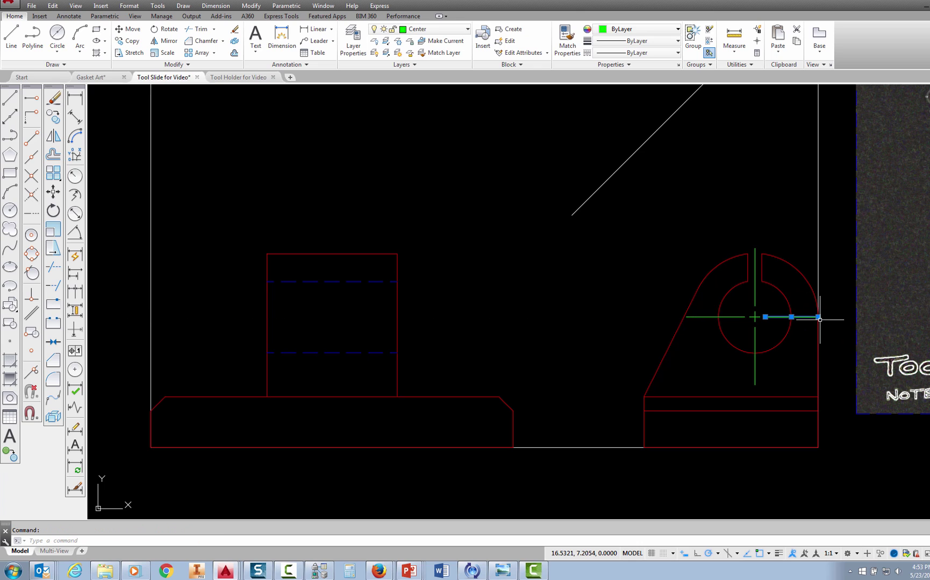
pyautogui.click(818, 317)
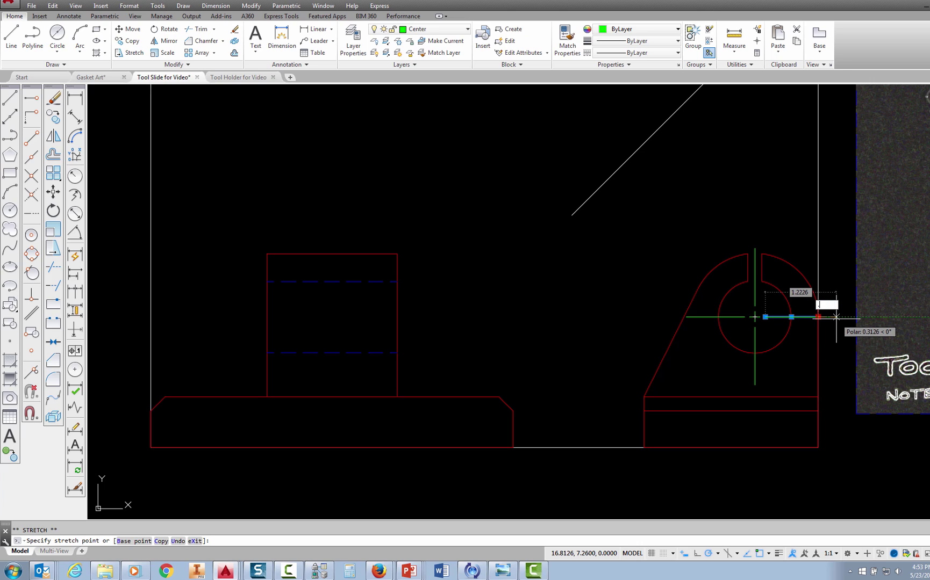
pyautogui.write('.25')
pyautogui.press('Return')
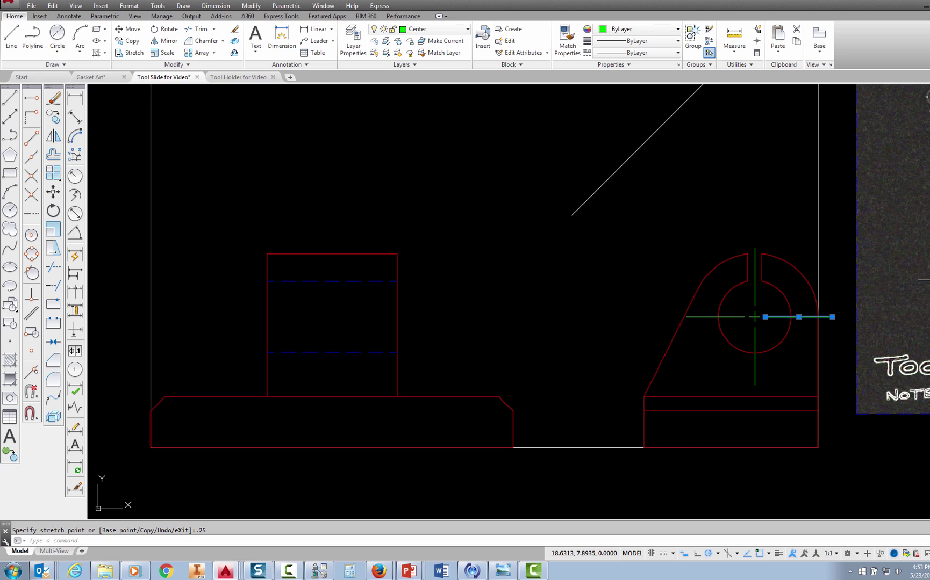
pyautogui.press('Escape')
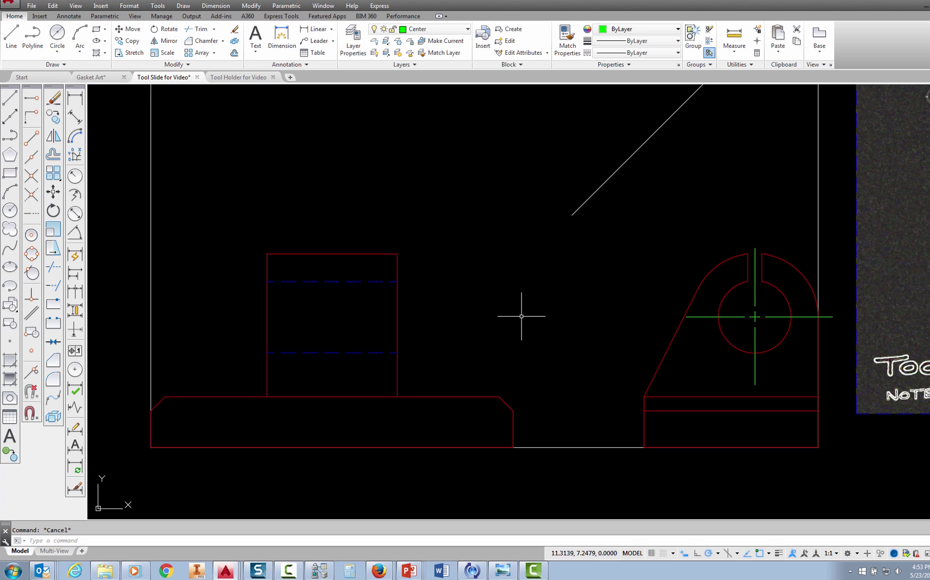
# - Draw a horizontal center line across the front-view block between its vertical edges, aligned with the side view's hole center
pyautogui.moveTo(512, 328); pyautogui.dragTo(556, 316, button='middle')
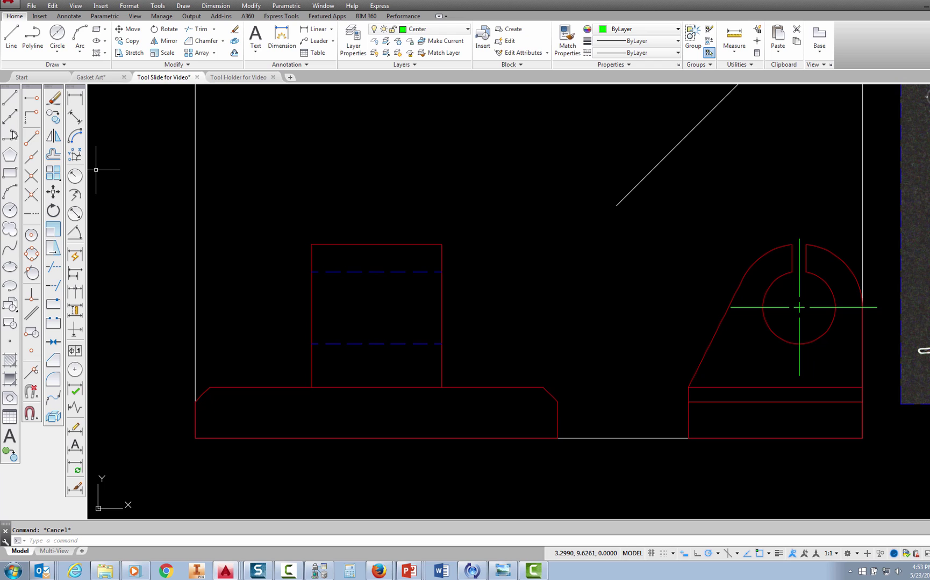
pyautogui.click(10, 98)
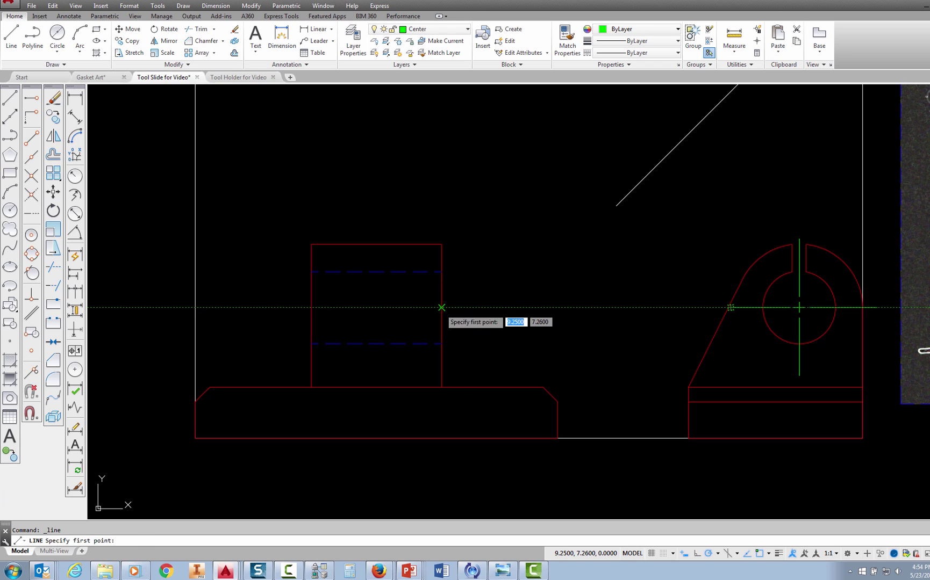
pyautogui.click(442, 307)
pyautogui.click(310, 307)
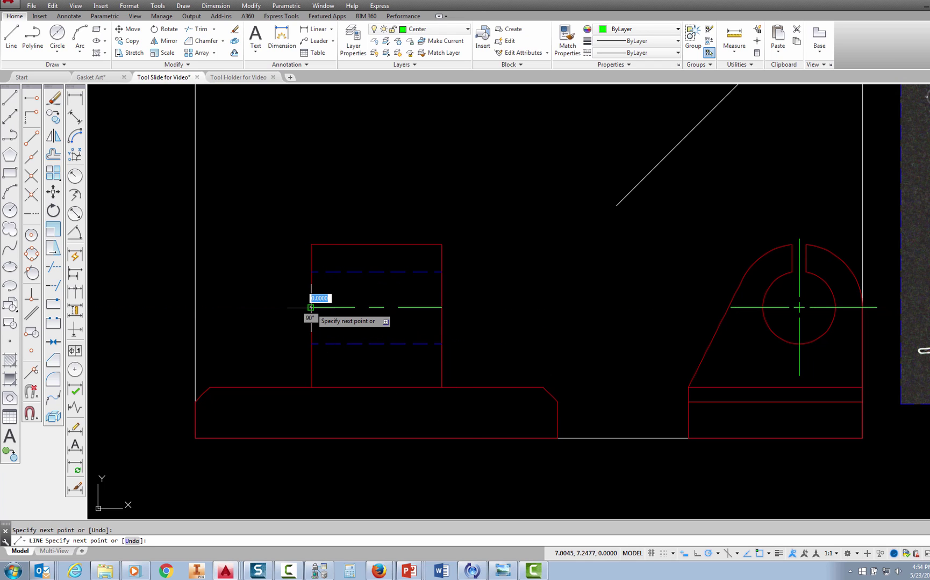
pyautogui.press('Escape')
# - Extend both ends of the front-view block's center line .25 beyond the block's vertical edges
pyautogui.scroll(4, 379, 308)
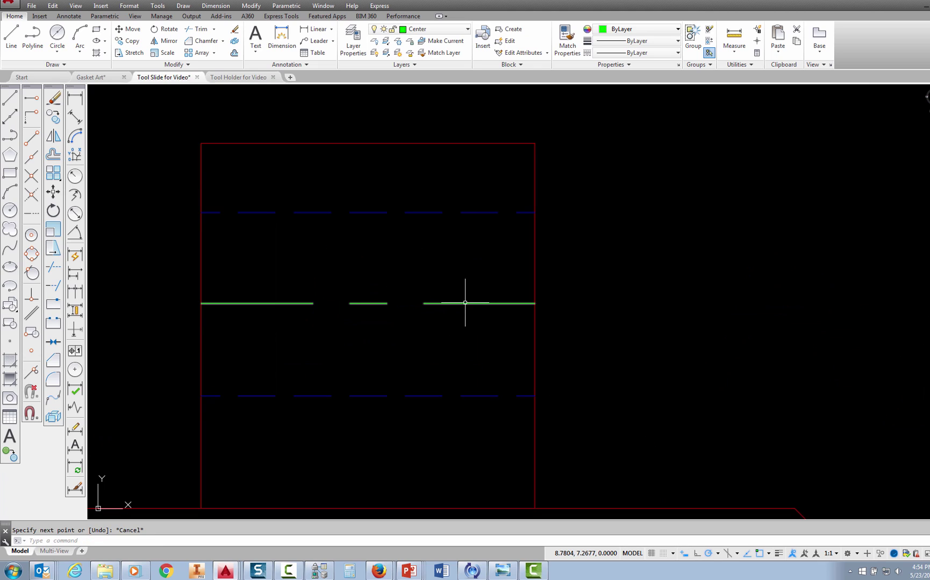
pyautogui.click(465, 304)
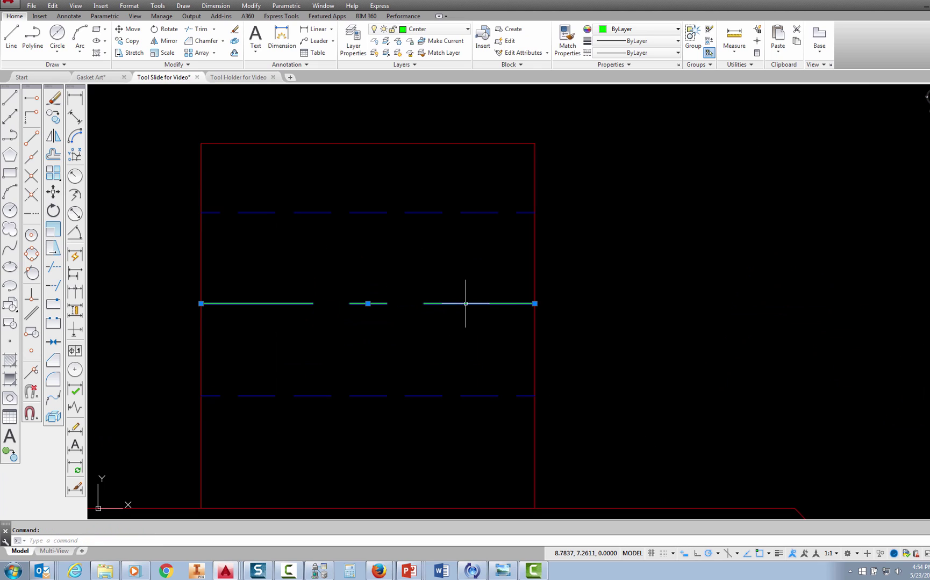
pyautogui.click(535, 303)
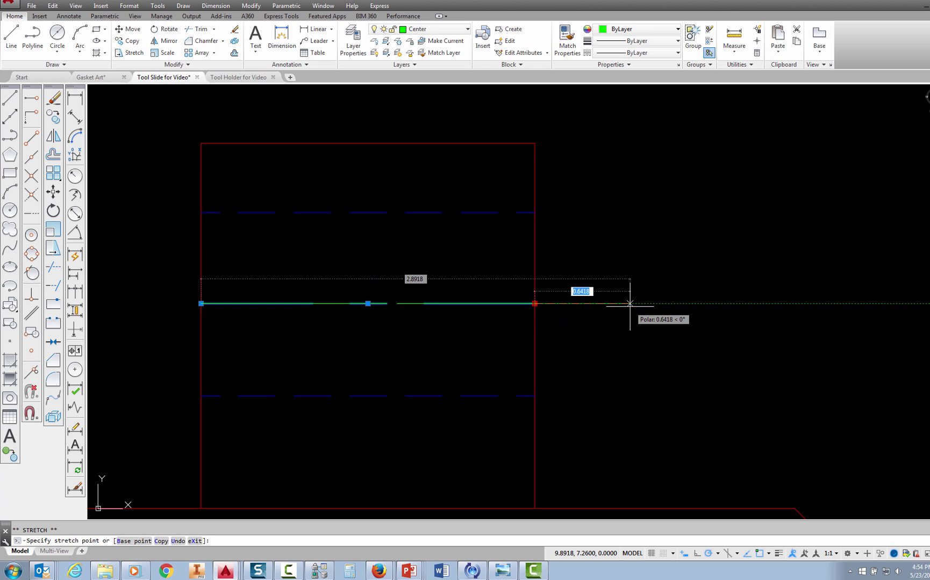
pyautogui.press('BackSpace')
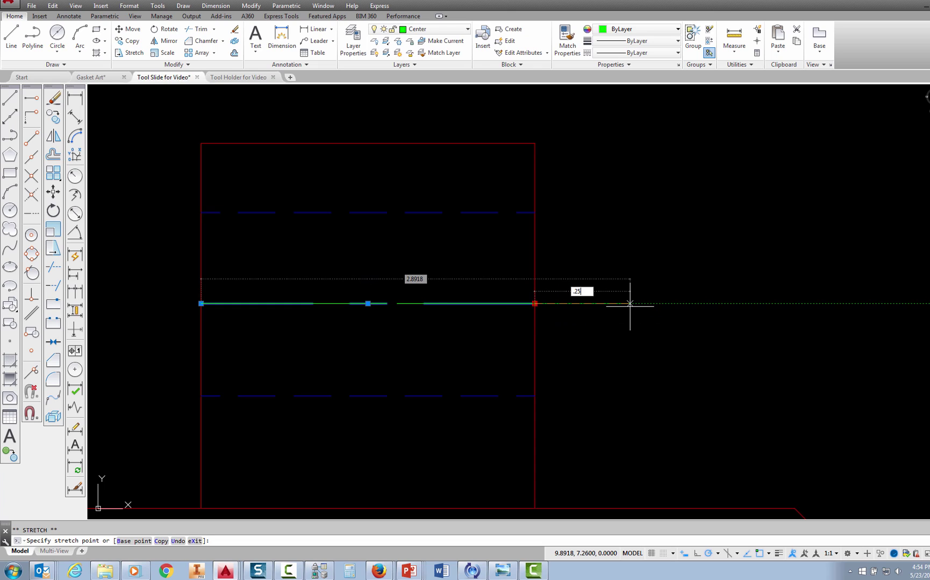
pyautogui.press('Return')
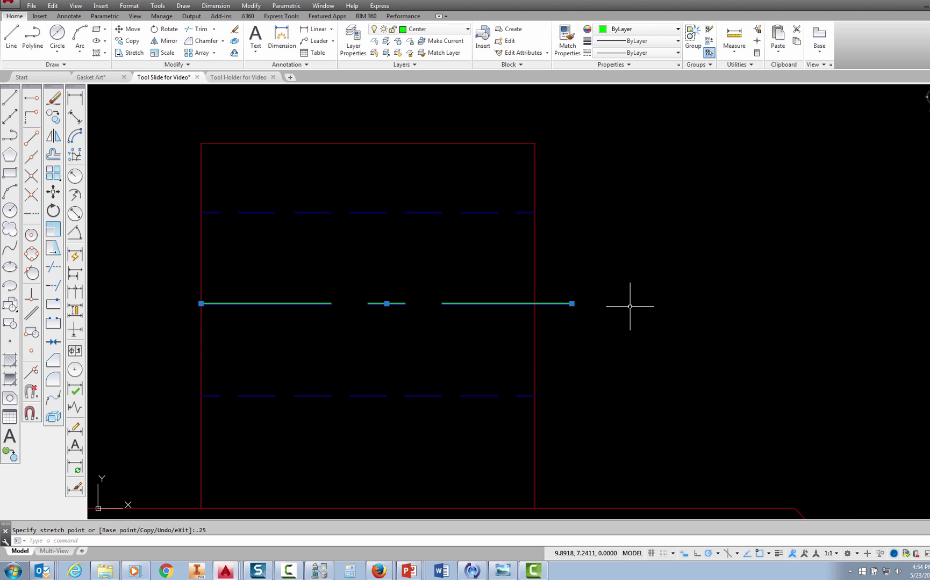
pyautogui.click(201, 304)
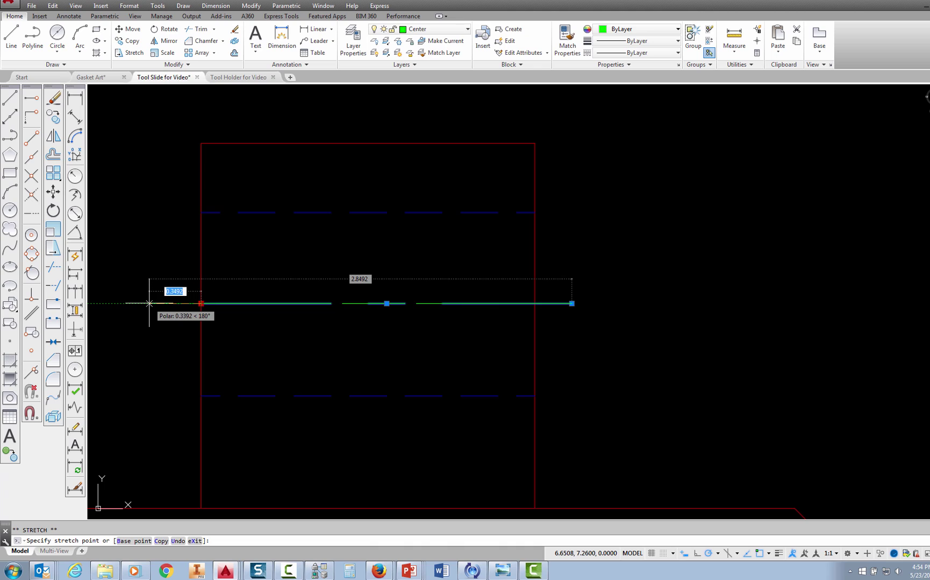
pyautogui.write('.25')
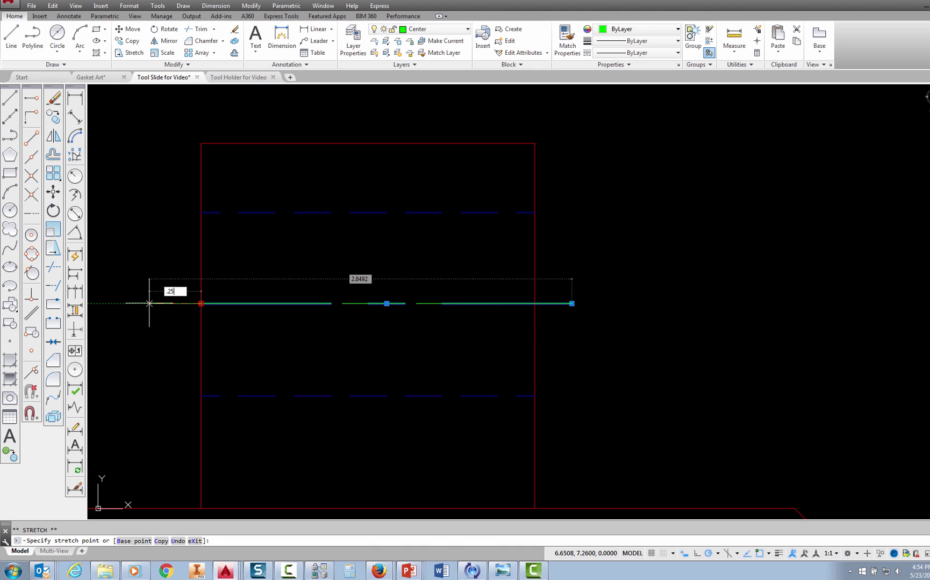
pyautogui.press('Return')
pyautogui.press('Escape')
pyautogui.scroll(-5, 409, 332)
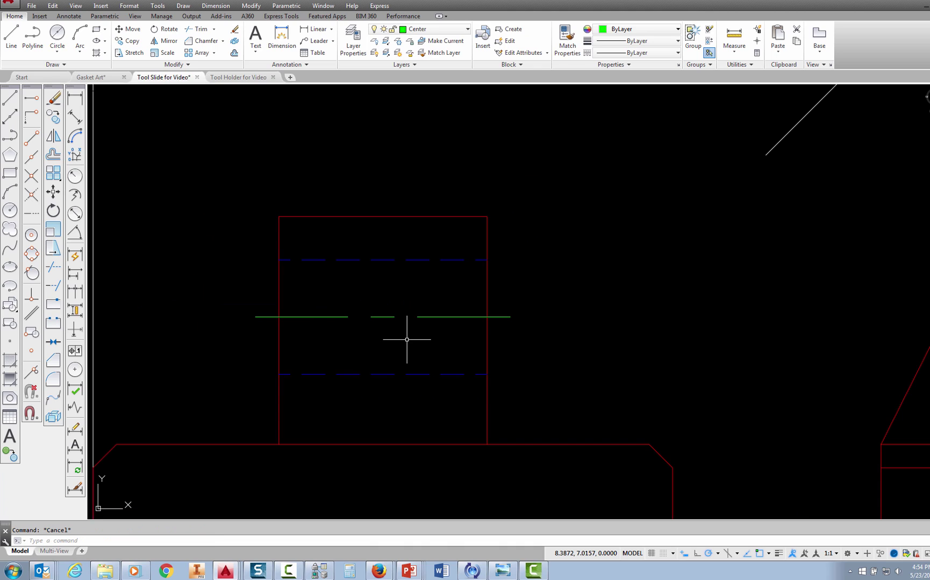
pyautogui.moveTo(545, 364); pyautogui.dragTo(485, 338, button='middle')
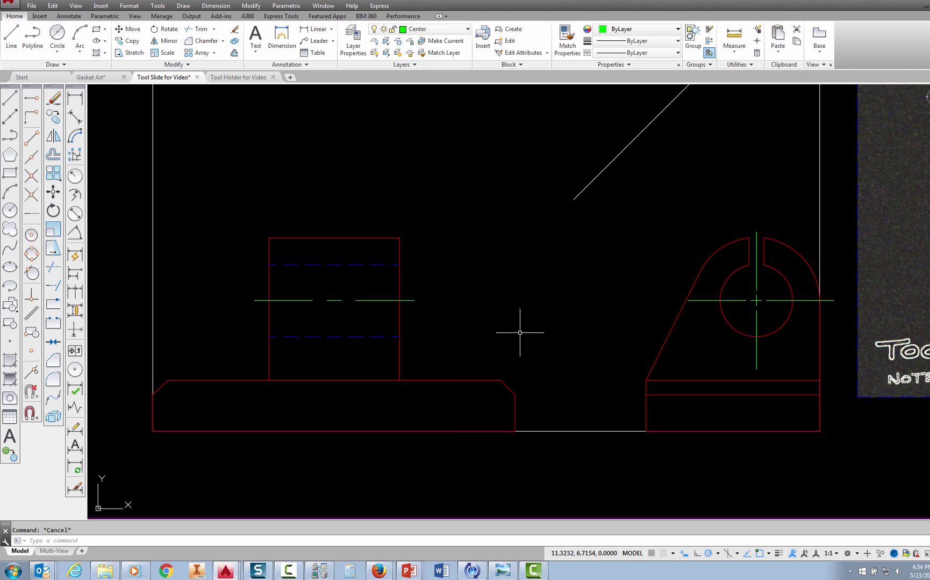
pyautogui.moveTo(404, 209); pyautogui.dragTo(391, 293, button='middle')
pyautogui.scroll(-2, 394, 286)
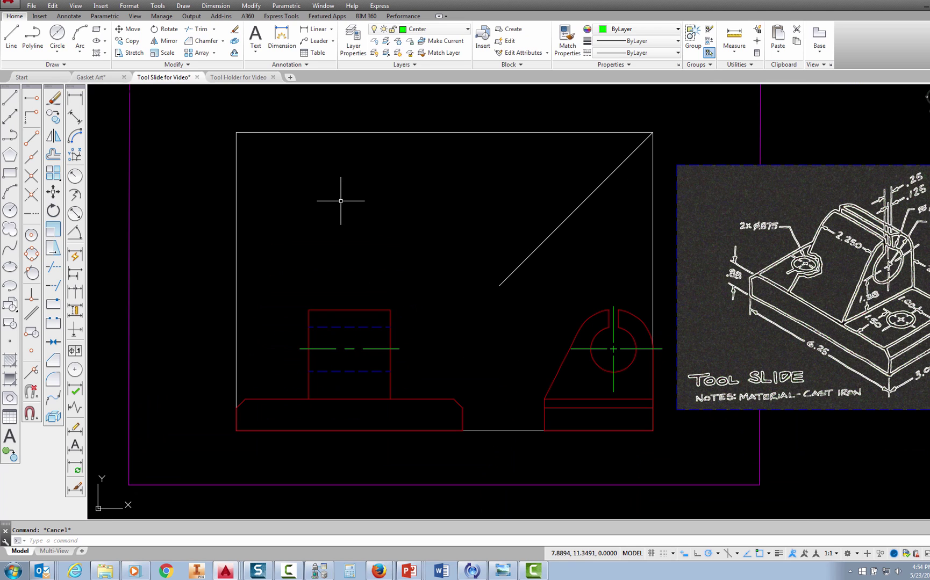
pyautogui.scroll(2, 402, 256)
pyautogui.moveTo(419, 261)
pyautogui.mouseDown(button='middle')
pyautogui.moveTo(372, 255)
pyautogui.moveTo(362, 274)
pyautogui.mouseUp(button='middle')
pyautogui.scroll(-2, 366, 259)
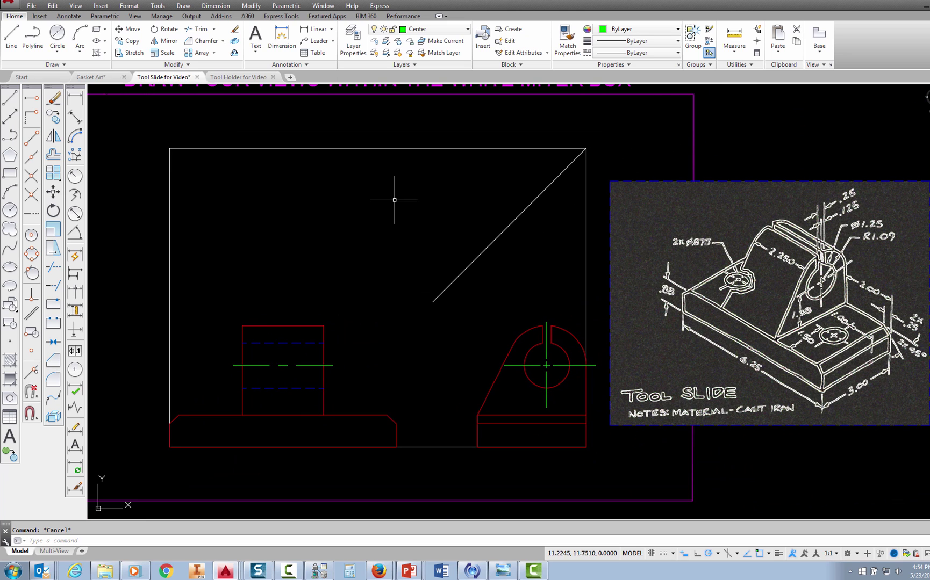